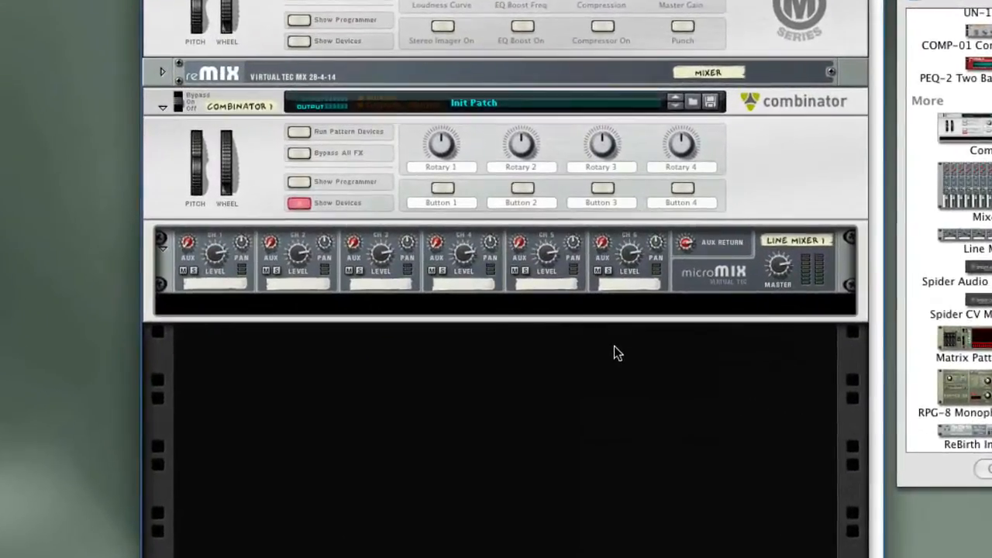
# Set the insertion point below the line mixer inside the Combinator and check the wiring on the back of the rack.
pyautogui.click(411, 313)
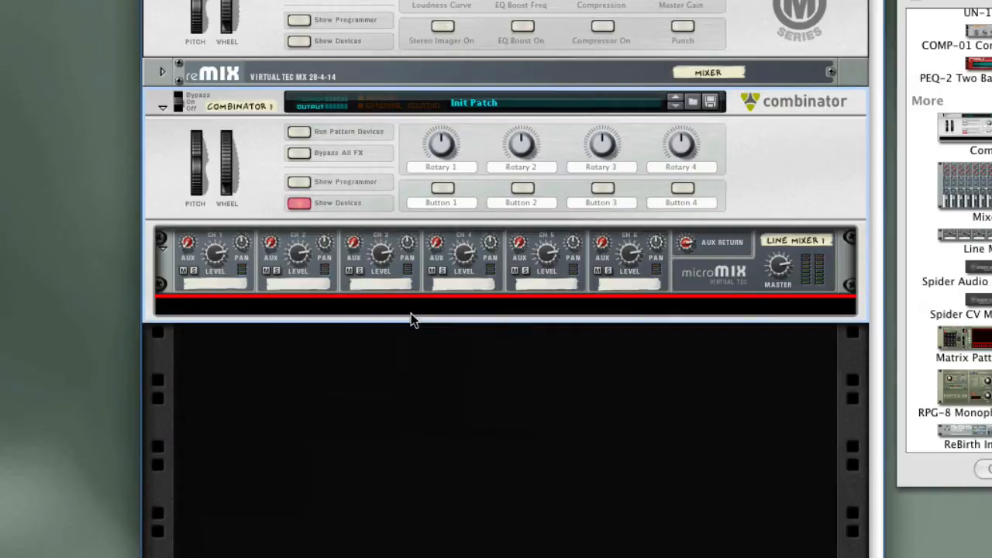
pyautogui.press('Tab')
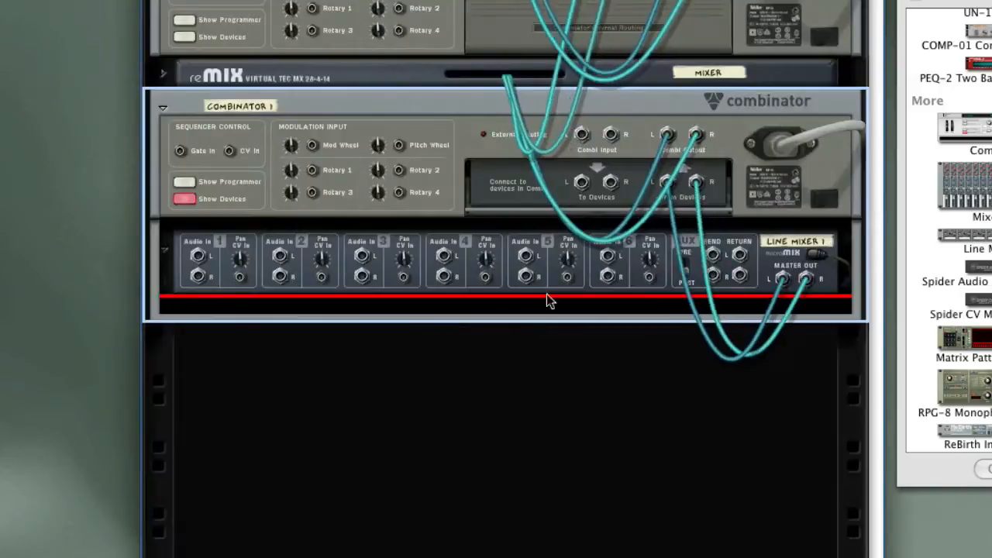
pyautogui.press('Tab')
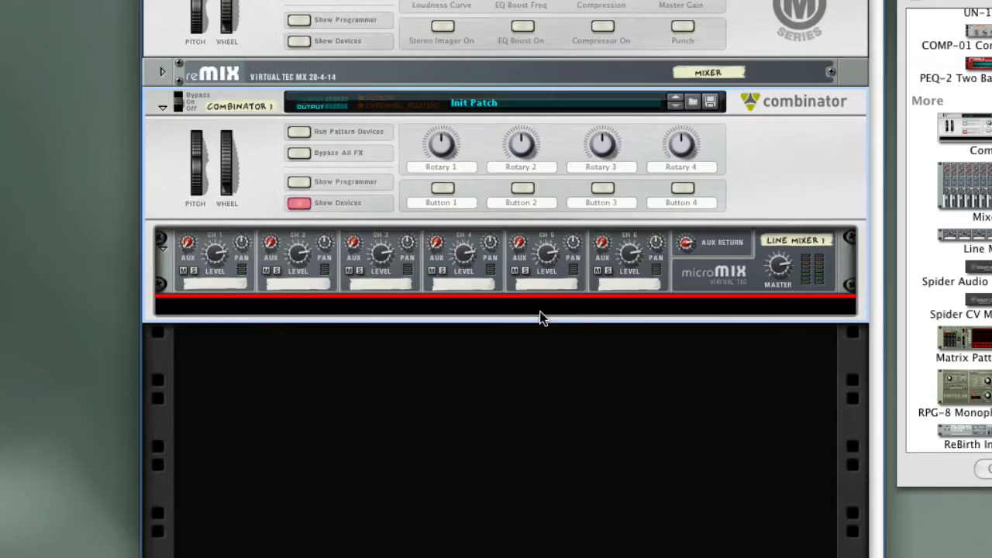
# Create an instrument inside the Combinator from BloomPad.zyp in the Subtractor Pads folder of the Reason Factory Sound Bank.
pyautogui.rightClick(538, 312)
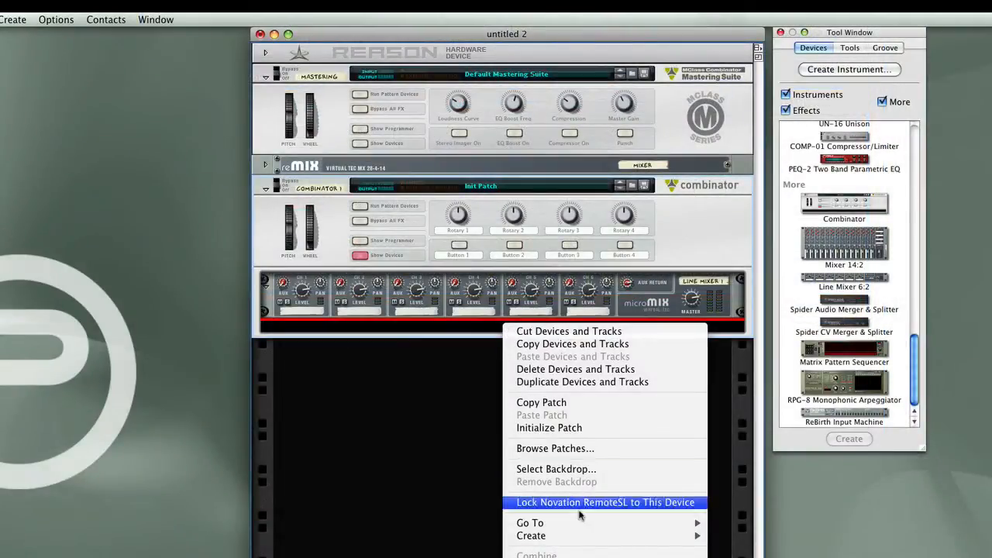
pyautogui.moveTo(552, 537)
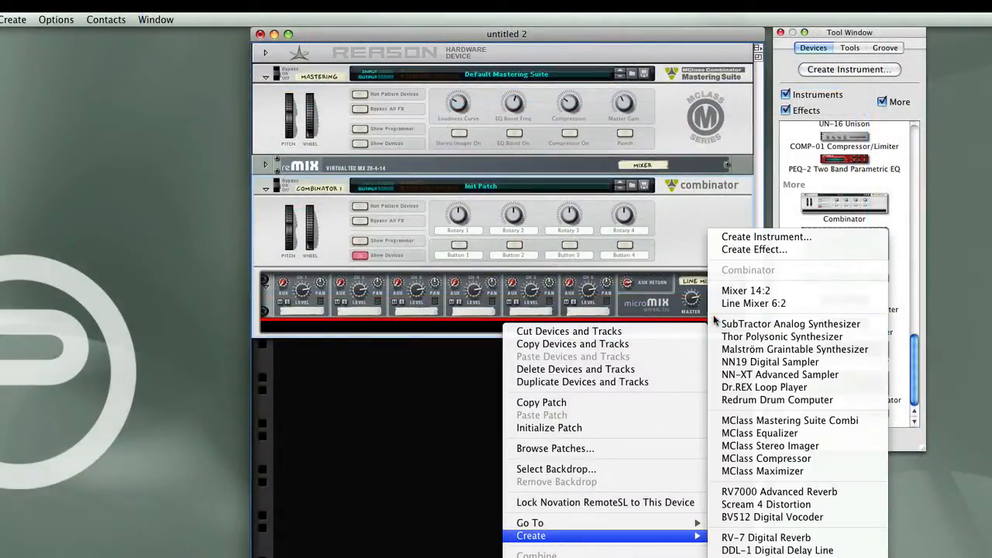
pyautogui.click(810, 240)
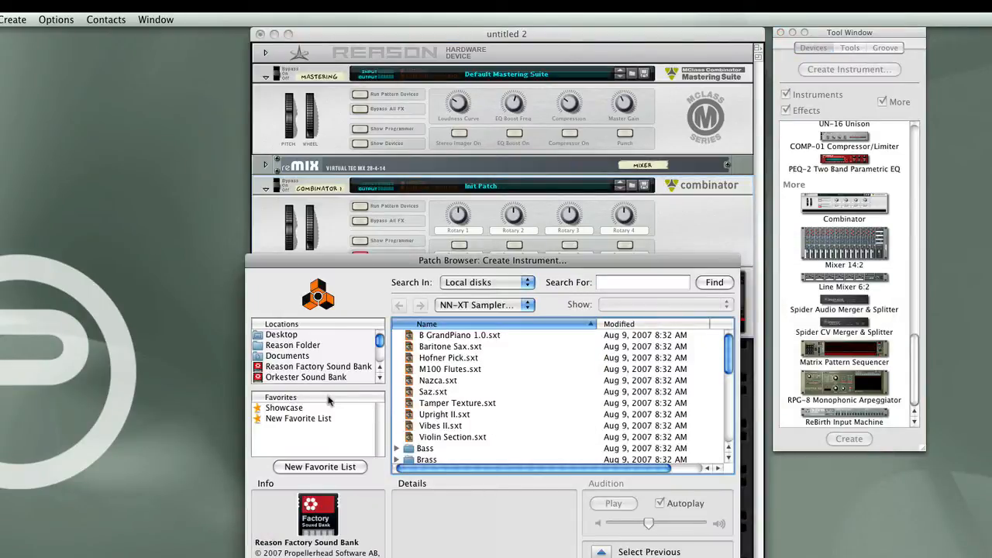
pyautogui.click(307, 368)
pyautogui.scroll(-5, 521, 419)
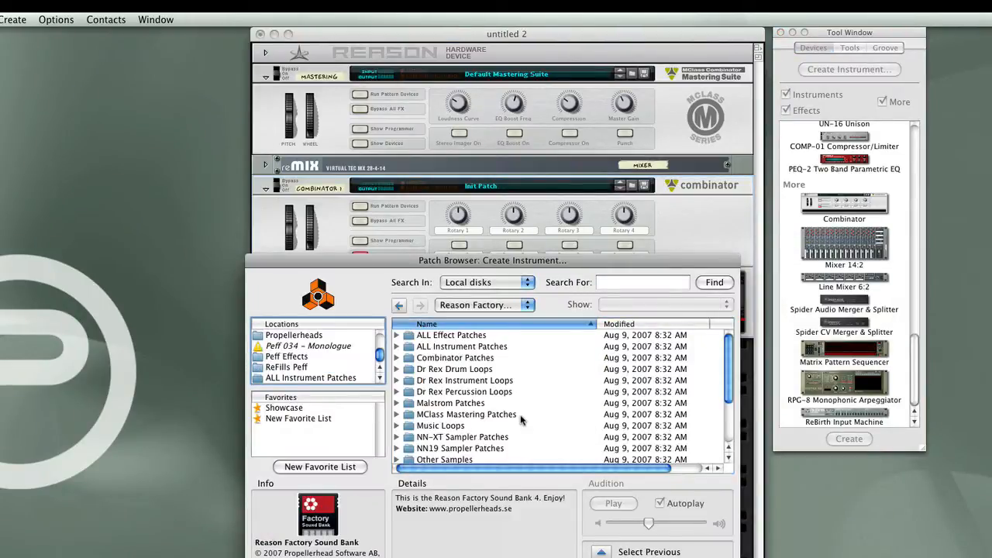
pyautogui.scroll(-3, 521, 420)
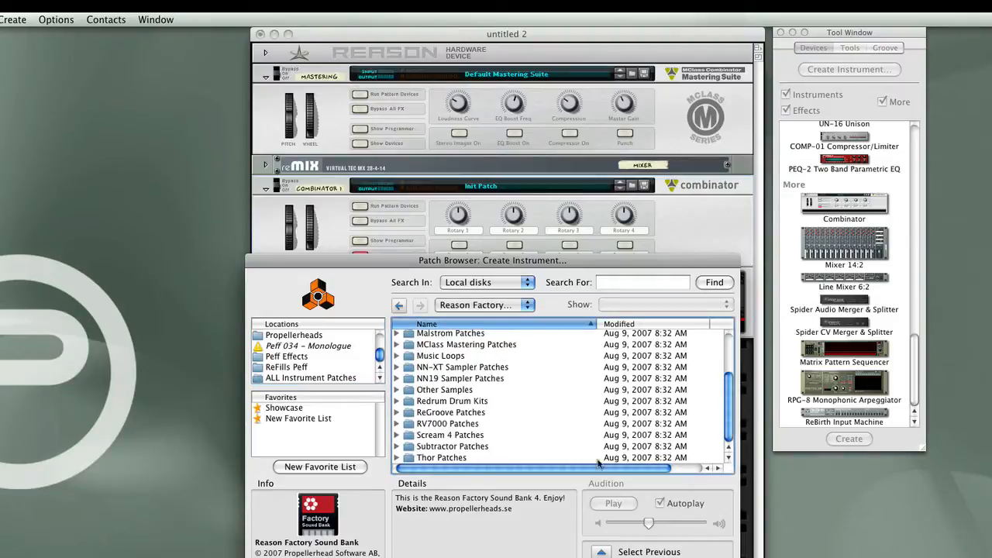
pyautogui.click(481, 446)
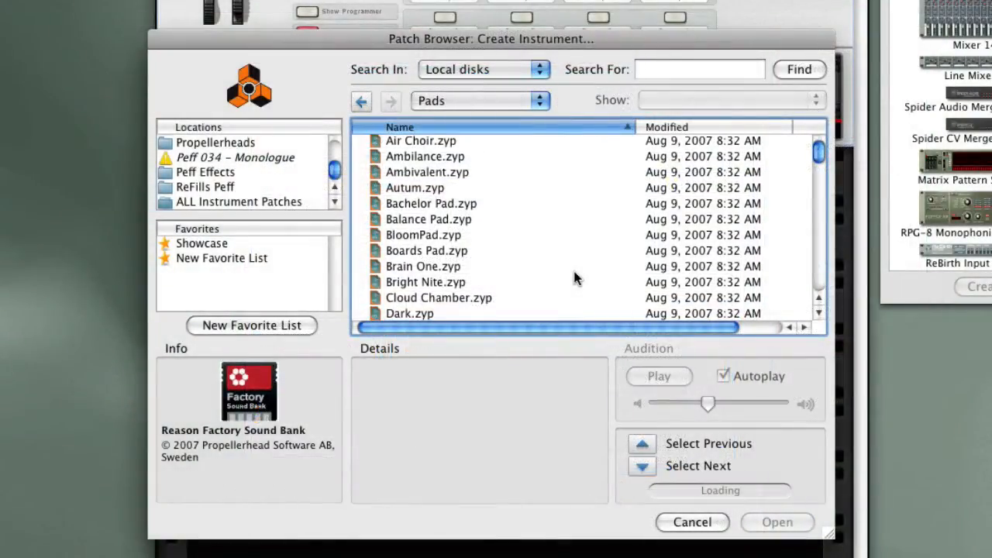
pyautogui.doubleClick(426, 235)
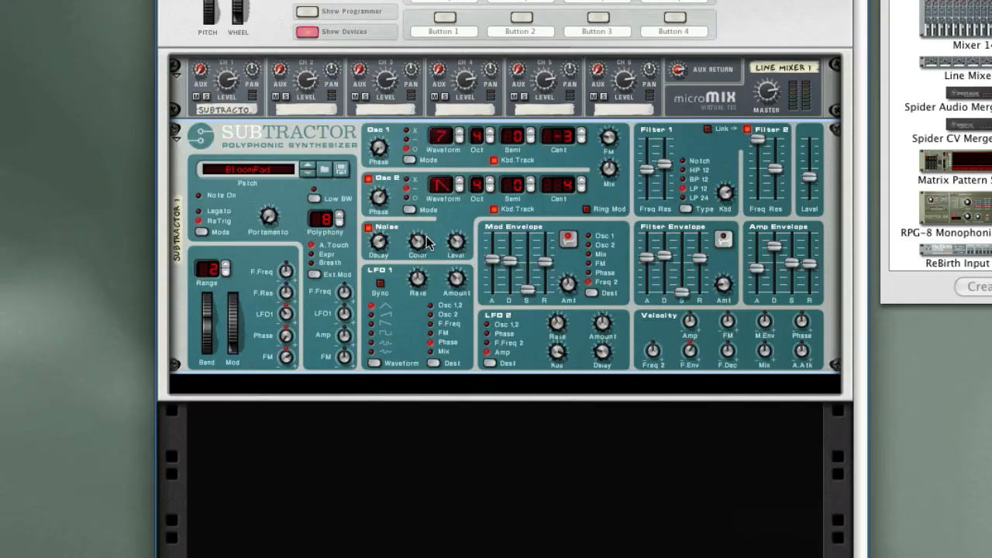
pyautogui.moveTo(426, 243)
# Add an RPG-8 Monophonic Arpeggiator below the Subtractor inside the Combinator and check its cabling on the back of the rack.
pyautogui.click(534, 374)
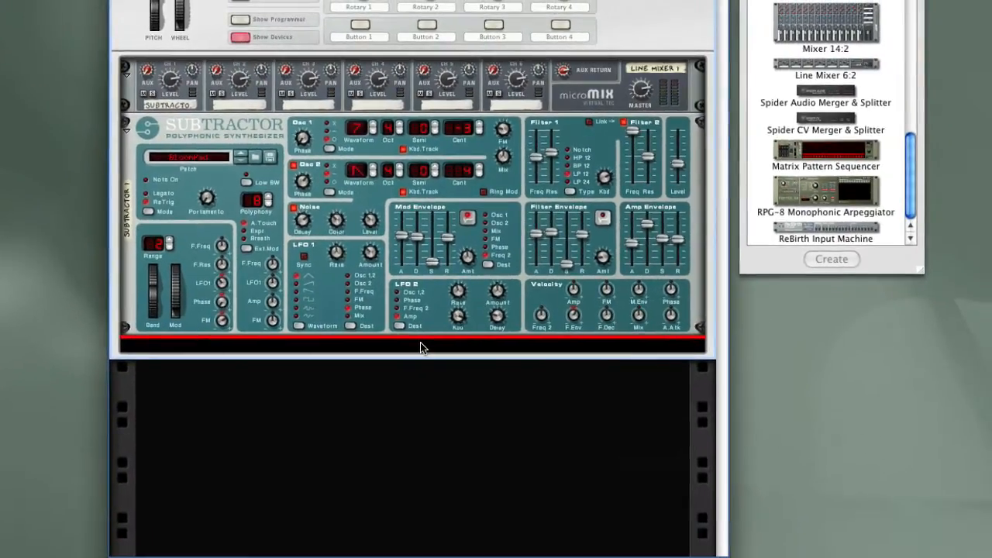
pyautogui.moveTo(829, 205); pyautogui.dragTo(380, 353)
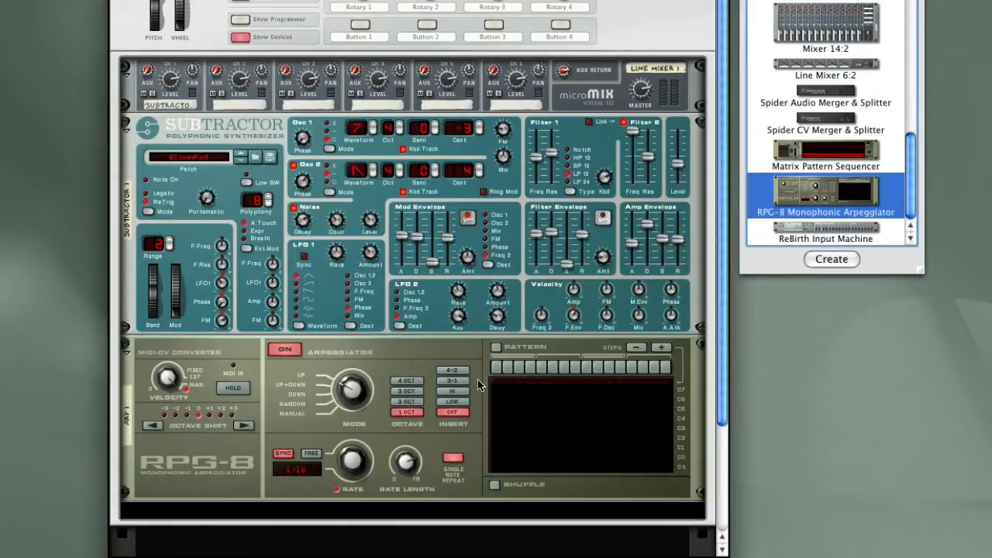
pyautogui.press('Tab')
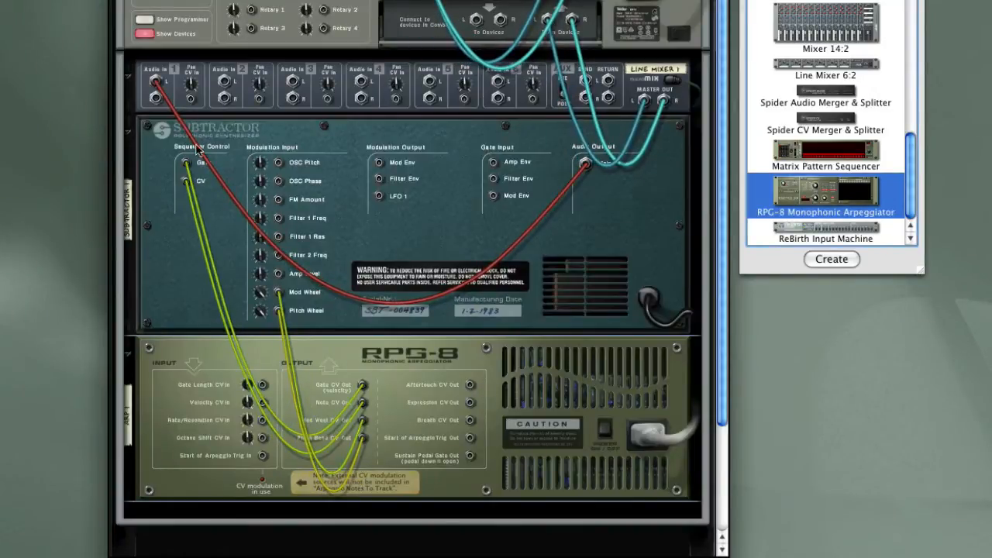
pyautogui.press('Tab')
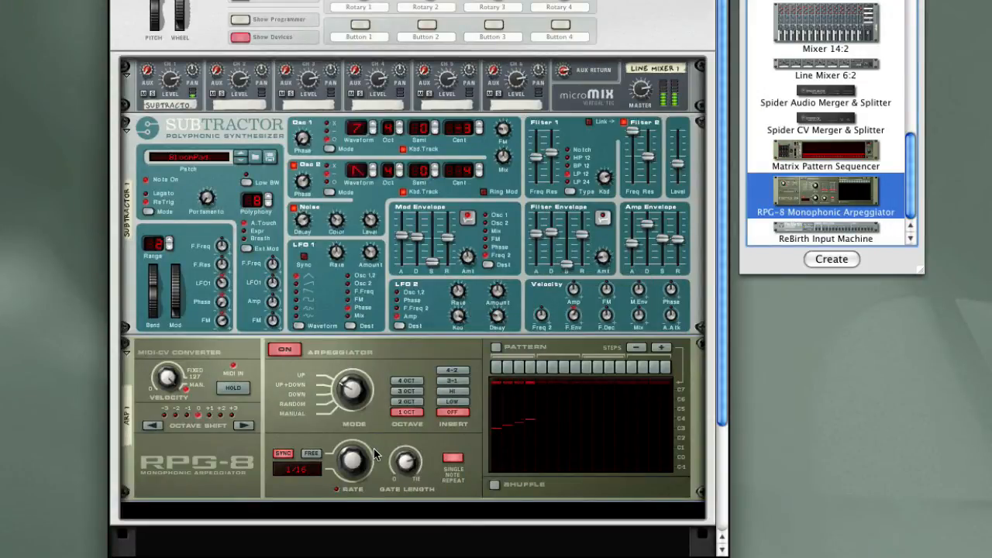
# Set the arpeggiator to 4 octaves, minimize the Subtractor's amp envelope attack, and lower its decay, sustain and release.
pyautogui.click(405, 380)
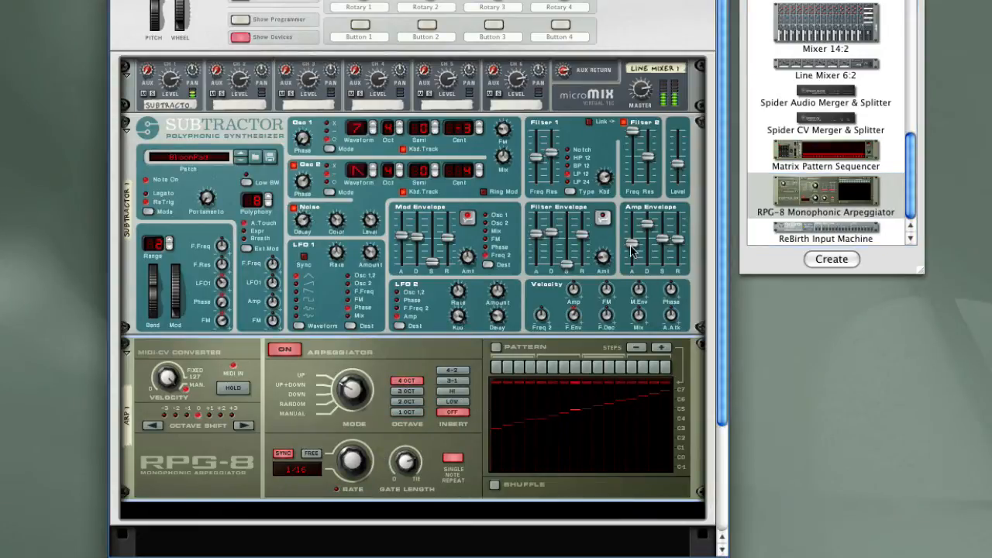
pyautogui.moveTo(633, 244); pyautogui.dragTo(634, 270)
pyautogui.moveTo(650, 222); pyautogui.dragTo(678, 262)
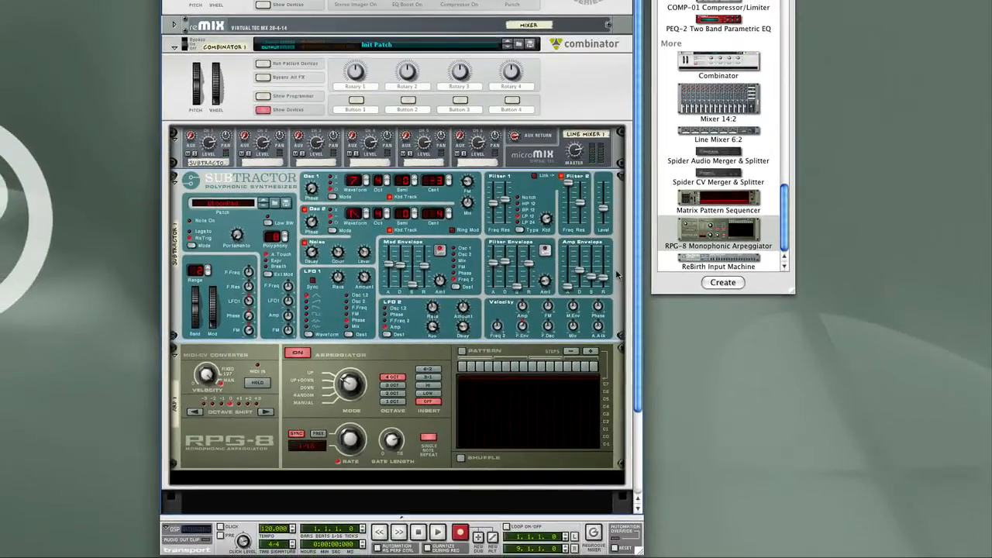
# Create an RV7000 Advanced Reverb as an insert effect for the BloomPad Subtractor.
pyautogui.rightClick(698, 248)
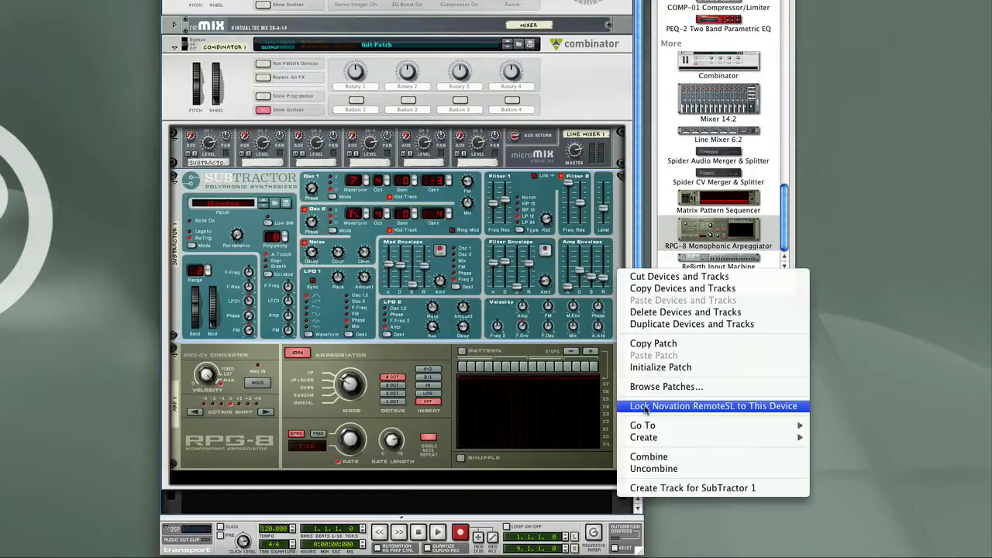
pyautogui.moveTo(645, 439)
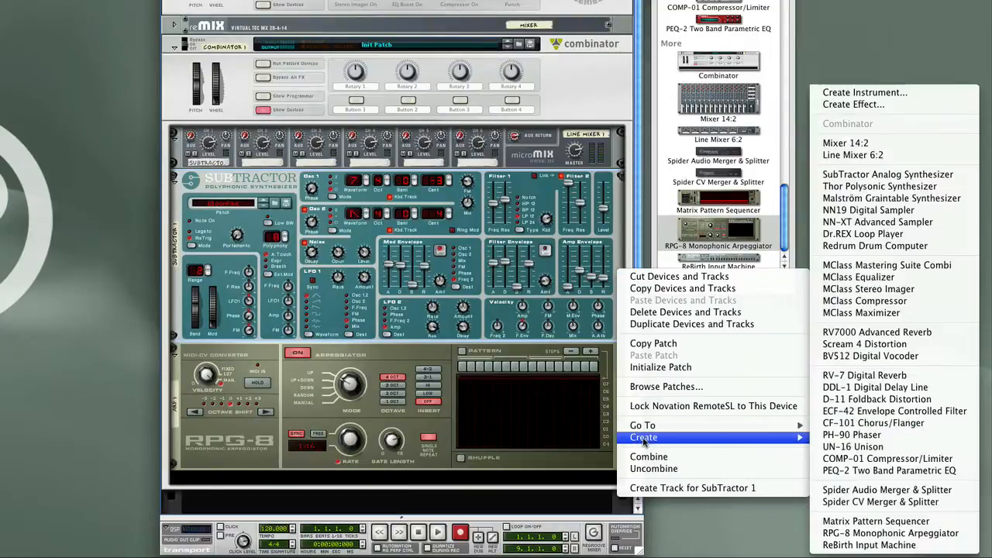
pyautogui.click(866, 333)
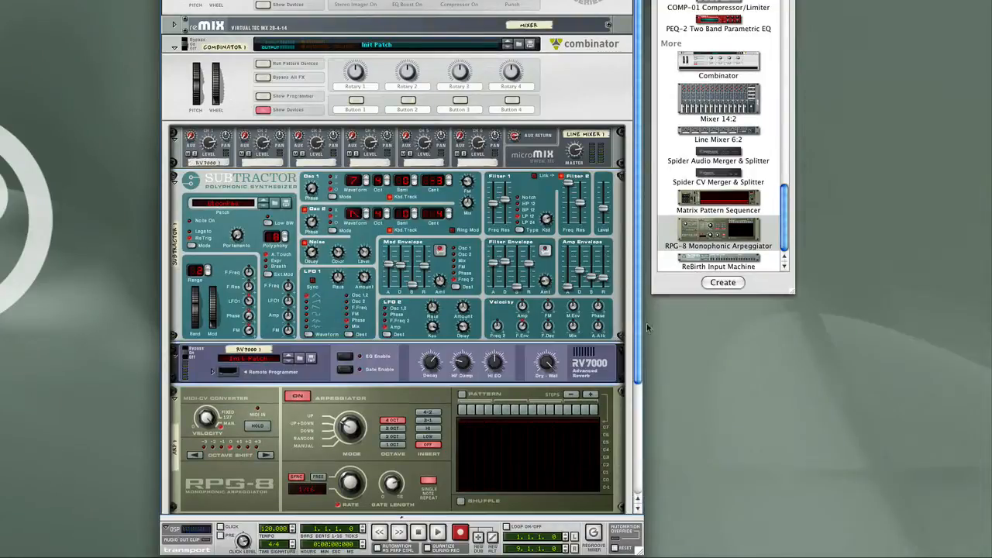
# Load the VOX 4thDelayVerb.rv7 patch into the RV7000 and lower its dry/wet mix to around the middle.
pyautogui.click(299, 359)
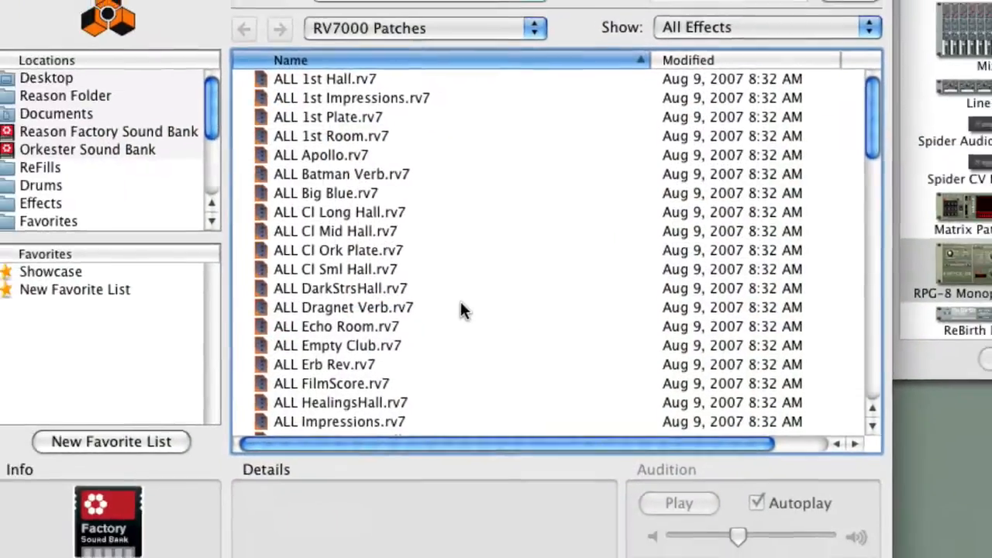
pyautogui.scroll(-15, 487, 290)
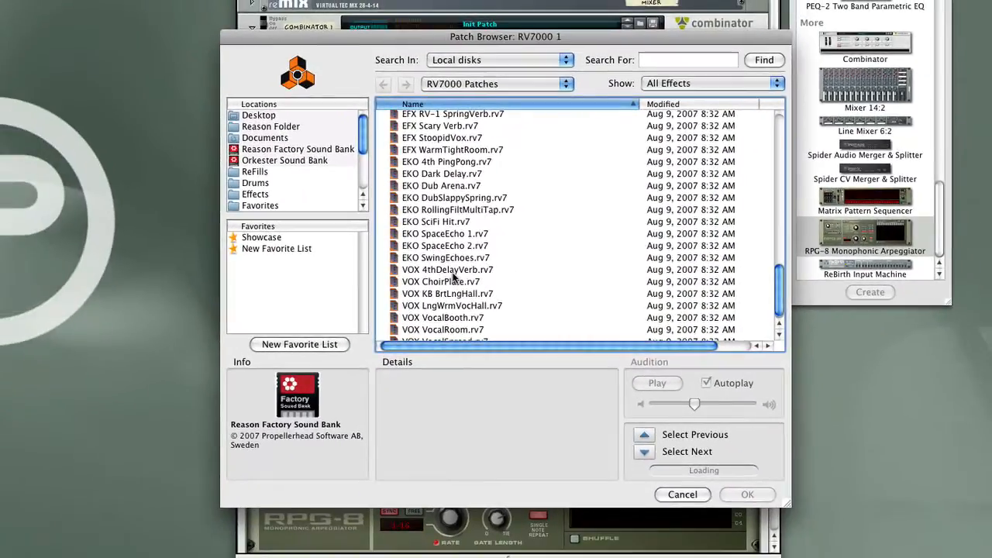
pyautogui.doubleClick(424, 304)
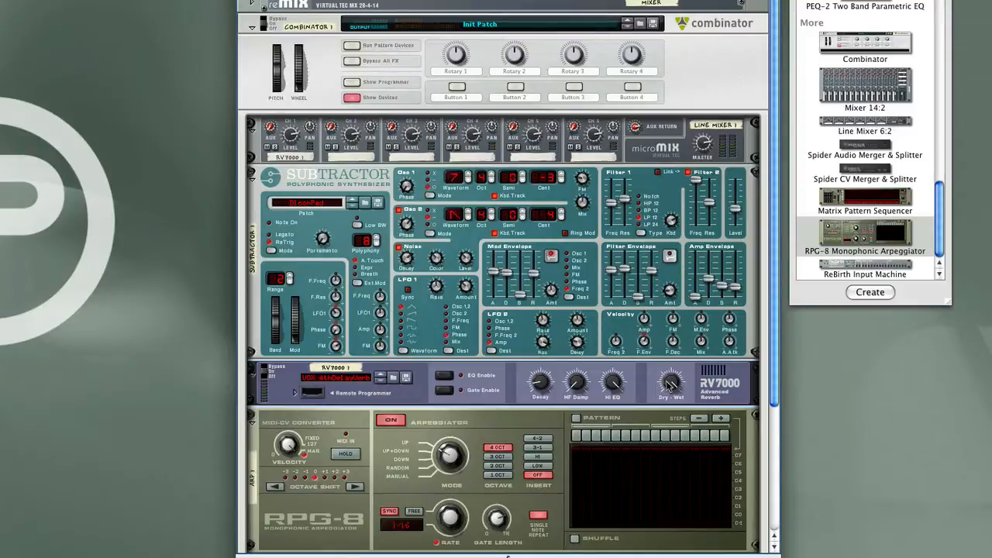
pyautogui.moveTo(668, 397); pyautogui.dragTo(672, 419)
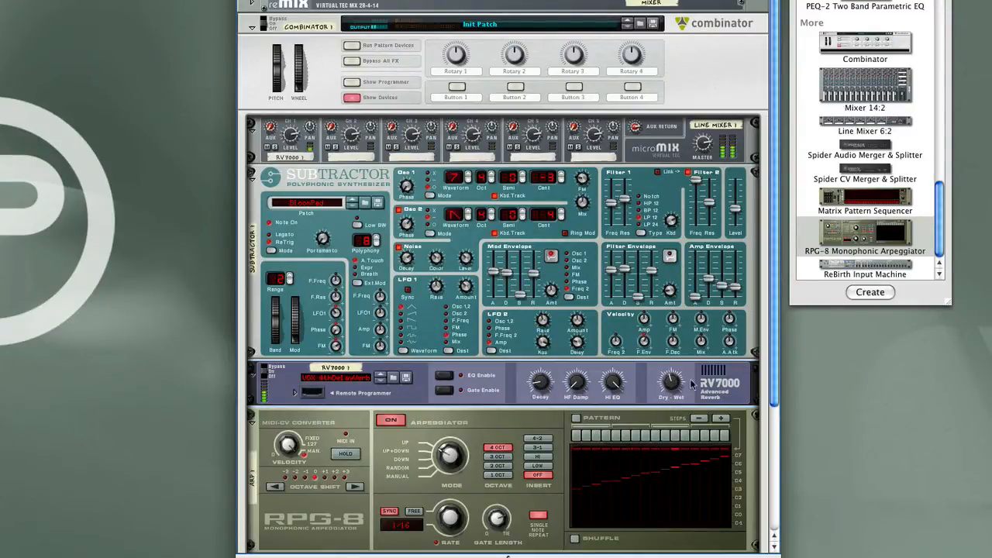
pyautogui.moveTo(678, 383); pyautogui.dragTo(680, 375)
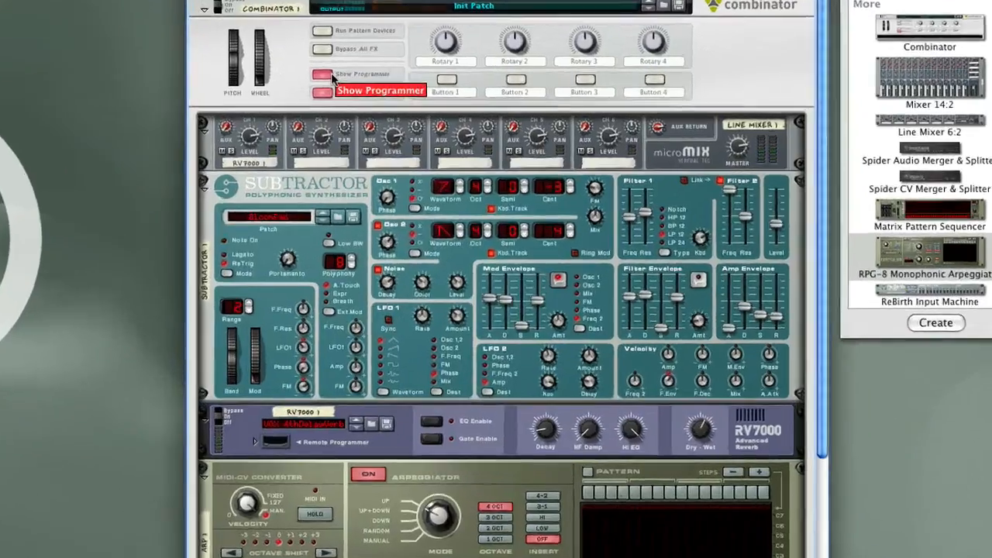
# Show the Combinator's programmer and turn off Receive Notes for SubTractor 1 in the key mapping.
pyautogui.click(352, 83)
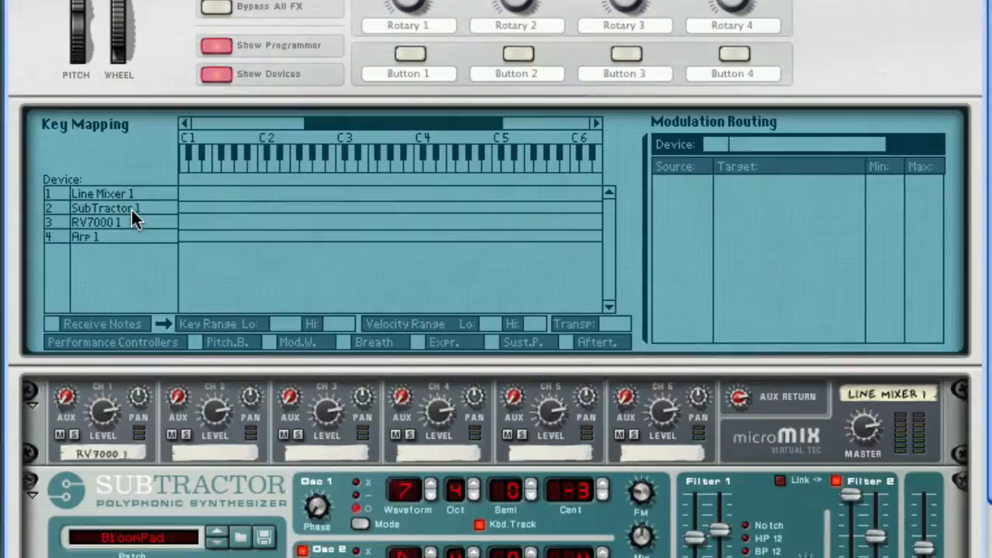
pyautogui.click(131, 207)
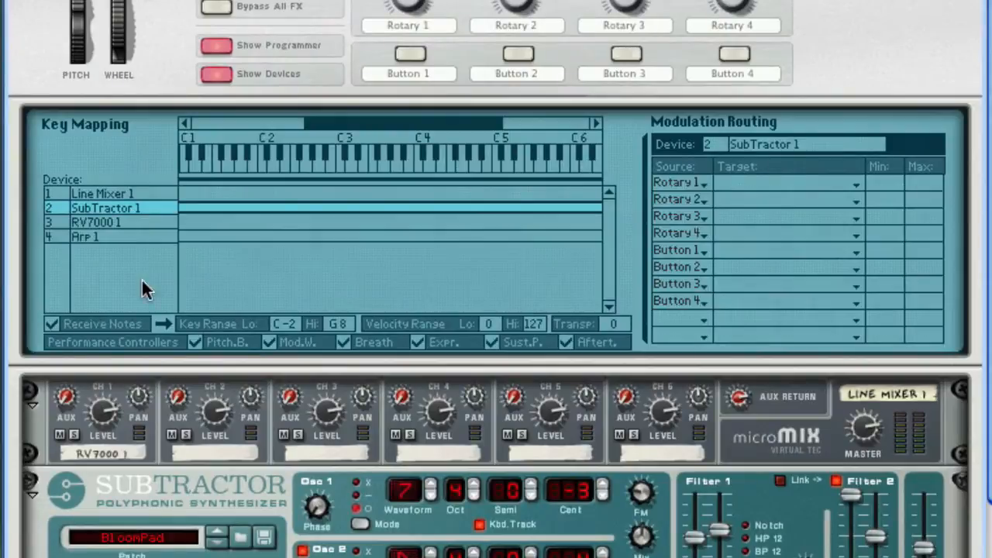
pyautogui.click(50, 324)
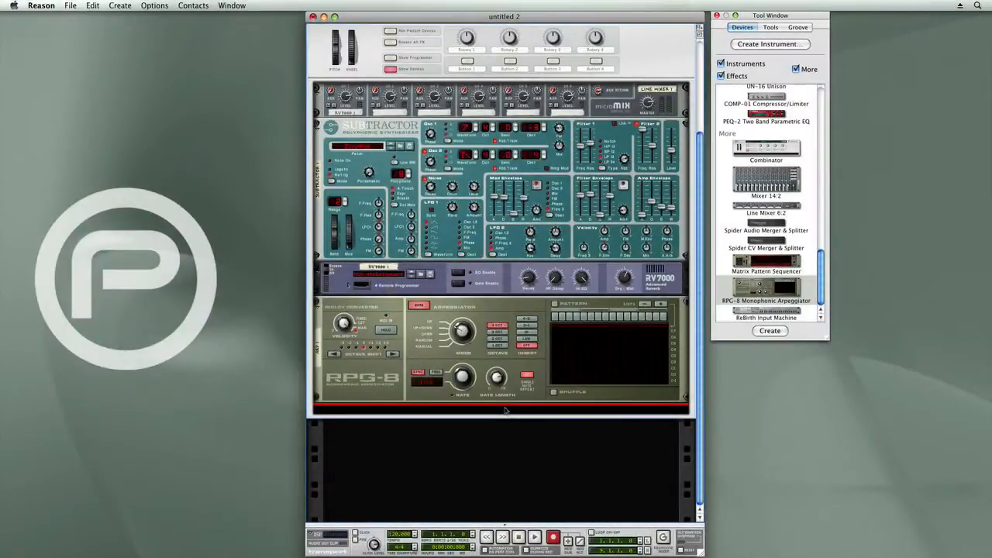
# Create a second Subtractor below the arpeggiator inside the Combinator from the Boards Pad.zyp patch.
pyautogui.rightClick(506, 411)
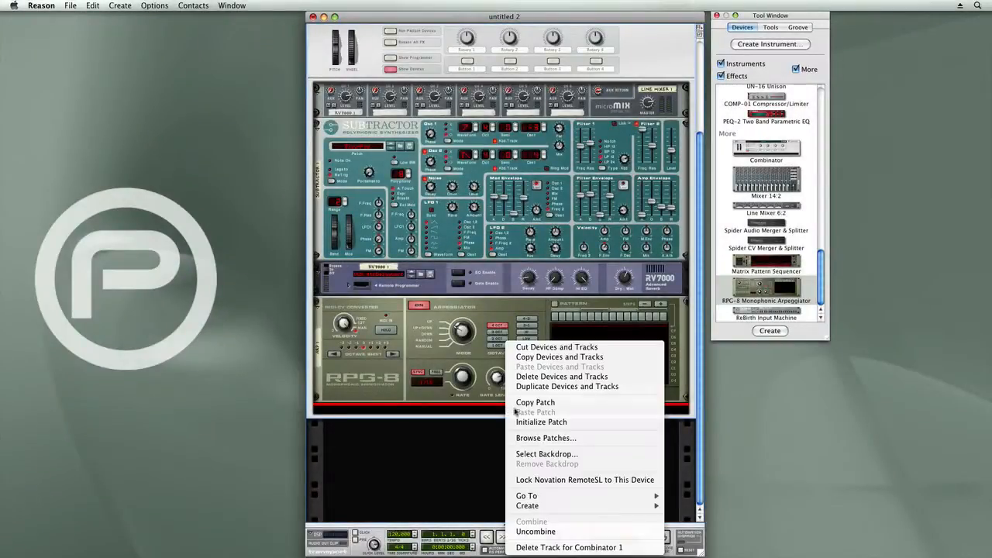
pyautogui.moveTo(535, 505)
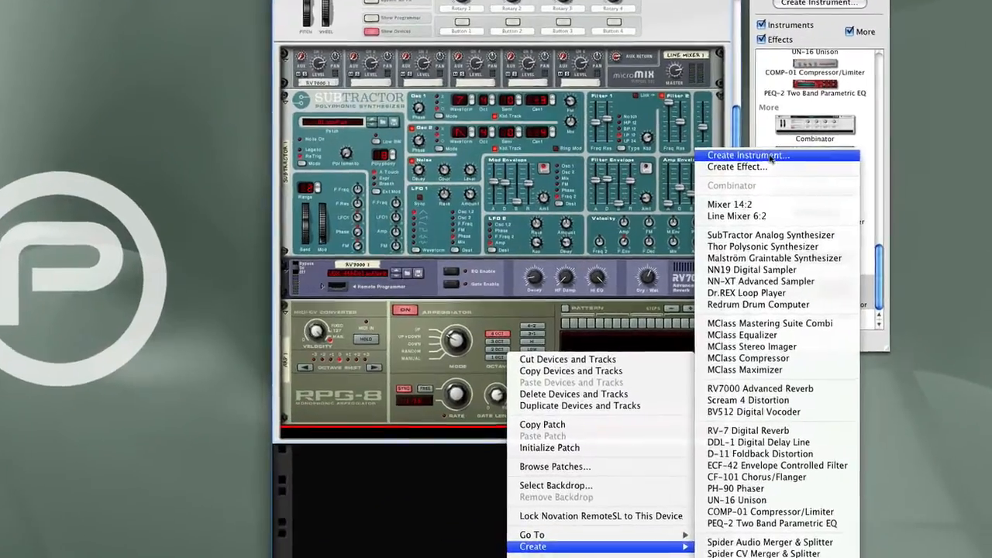
pyautogui.click(710, 173)
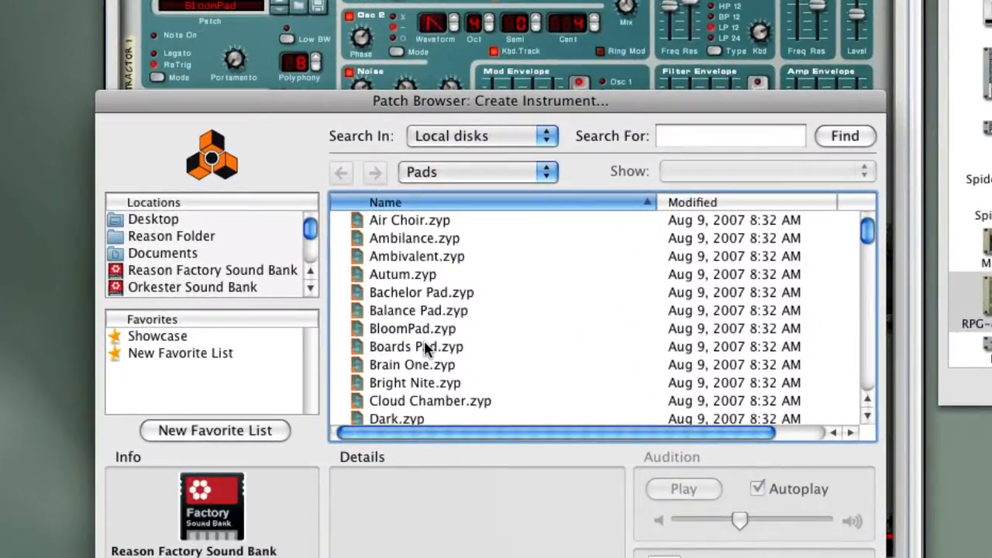
pyautogui.doubleClick(424, 347)
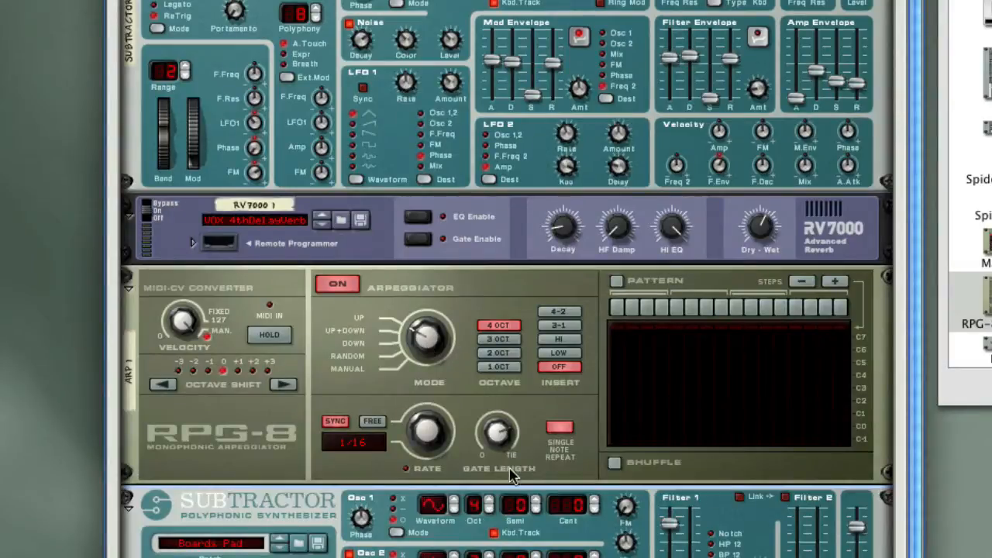
# Set the octave of oscillator 1 to 3 on the Boards Pad Subtractor.
pyautogui.scroll(5, 543, 474)
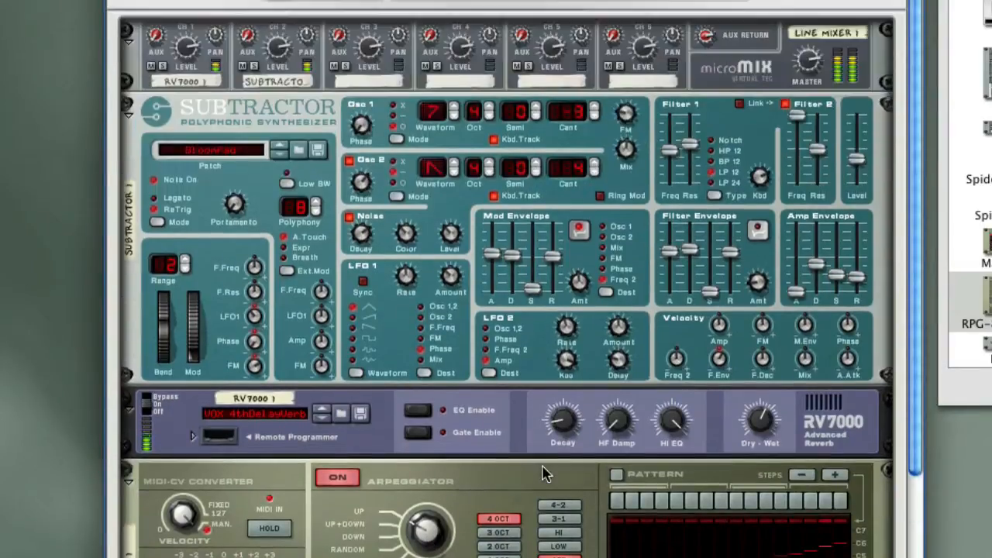
pyautogui.scroll(2, 545, 474)
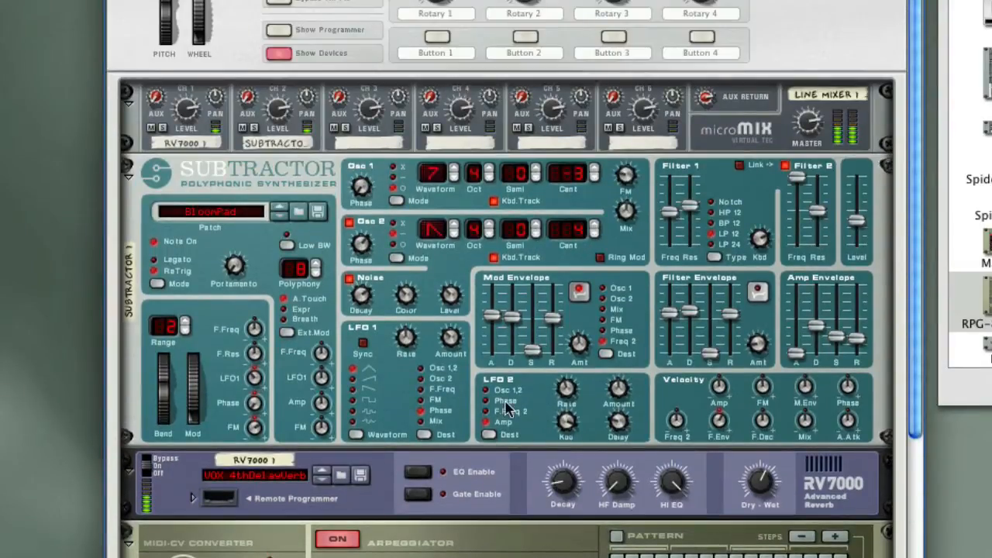
pyautogui.scroll(-12, 508, 409)
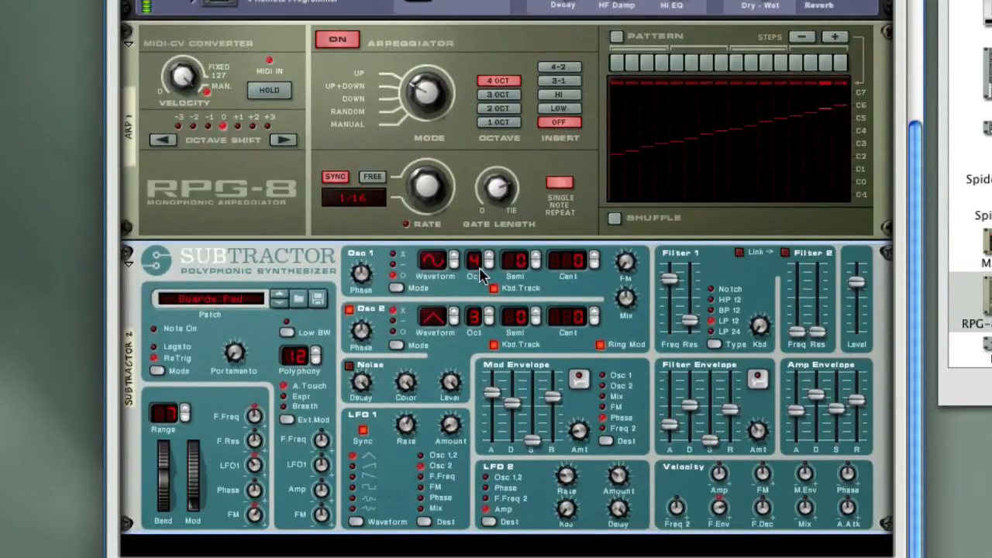
pyautogui.click(489, 265)
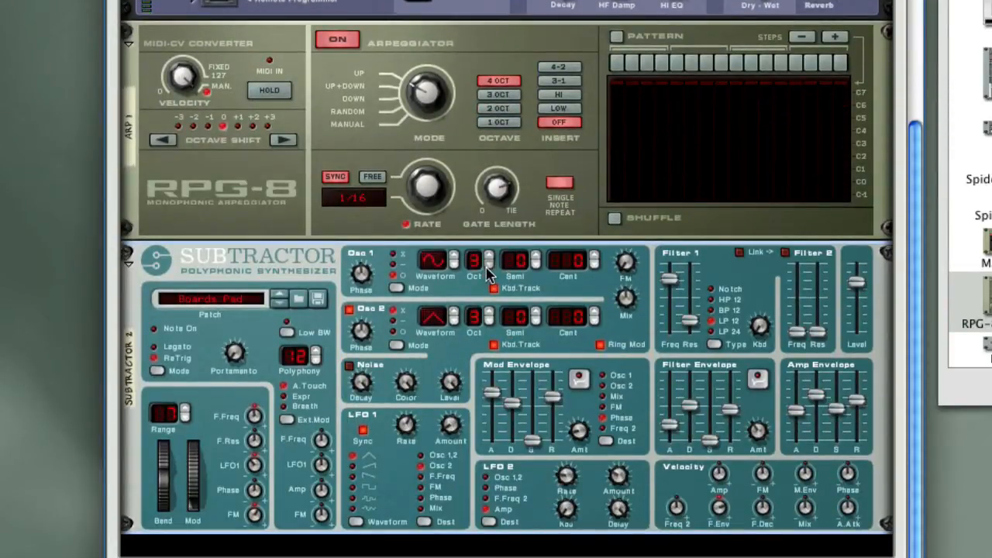
# Set oscillator 2's octave to 2 and lower the Filter 1 frequency on the Boards Pad Subtractor.
pyautogui.click(490, 327)
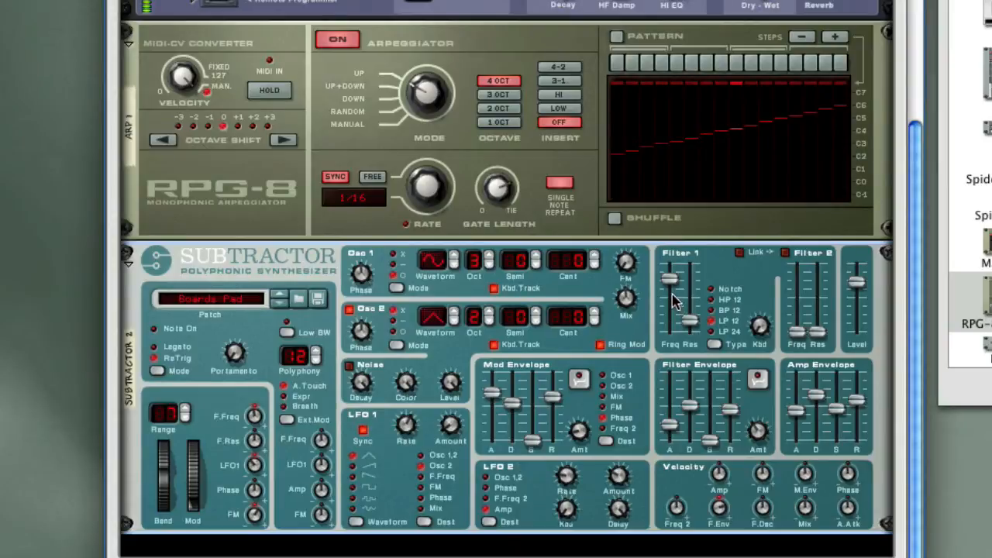
pyautogui.moveTo(669, 279); pyautogui.dragTo(670, 304)
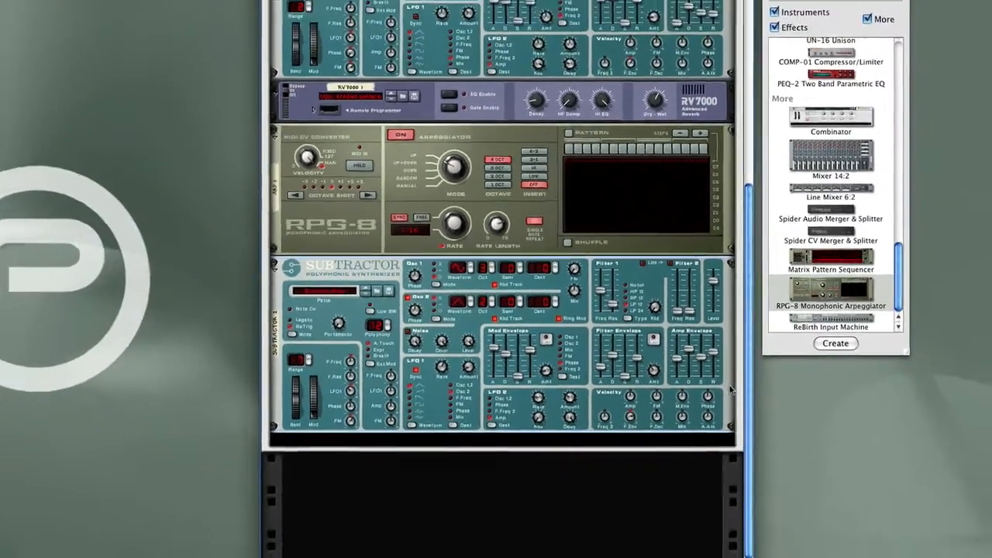
# Create an RV-7 Digital Reverb below the Boards Pad Subtractor and lower its dry/wet mix.
pyautogui.rightClick(731, 390)
pyautogui.moveTo(887, 556)
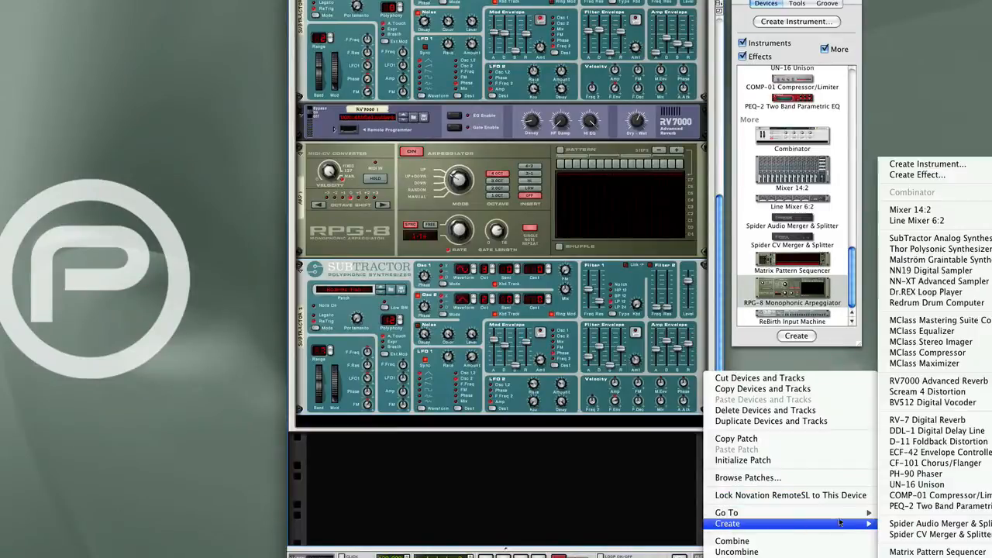
pyautogui.click(918, 421)
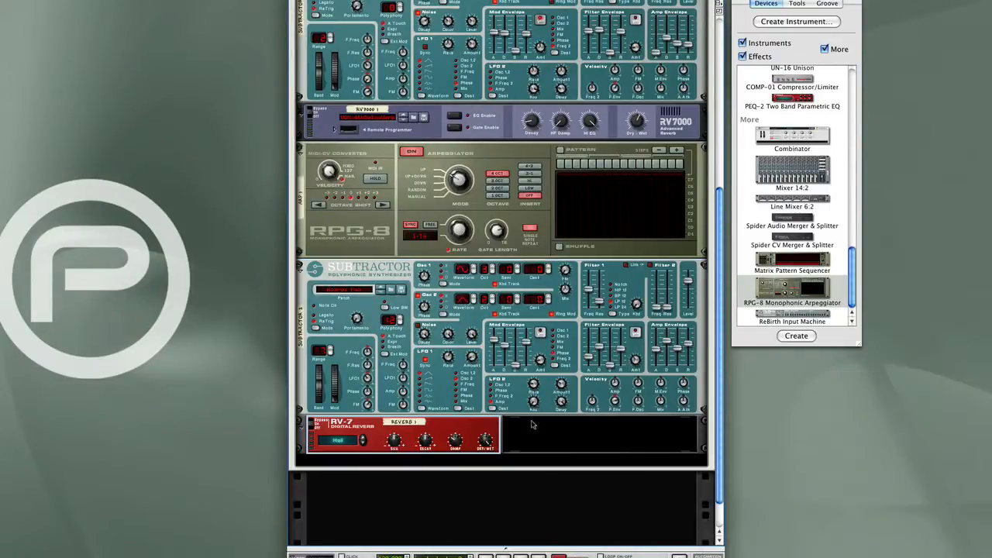
pyautogui.moveTo(497, 470); pyautogui.dragTo(497, 479)
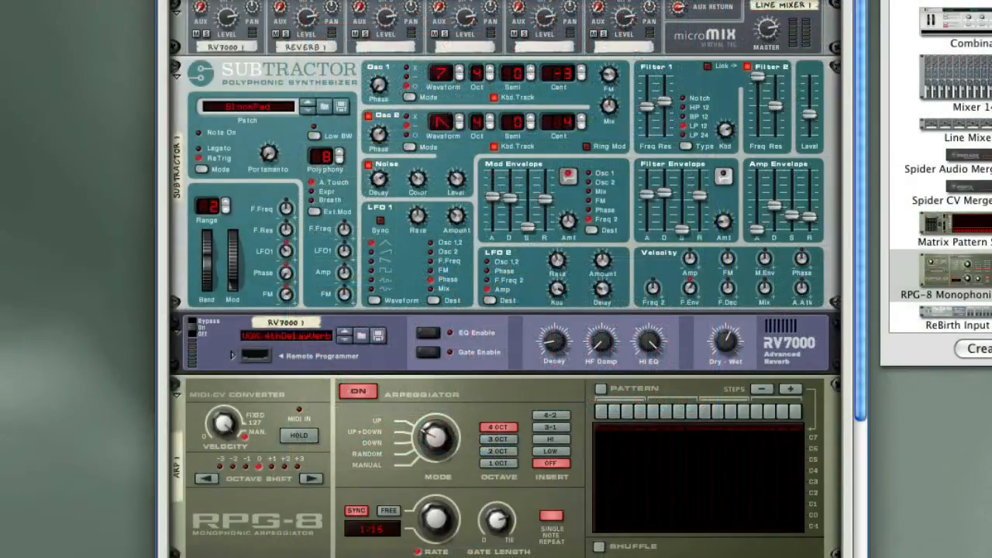
# Lower the level of the Reverb 1 channel on the Combinator's line mixer.
pyautogui.moveTo(314, 29)
pyautogui.moveTo(314, 30); pyautogui.dragTo(316, 33)
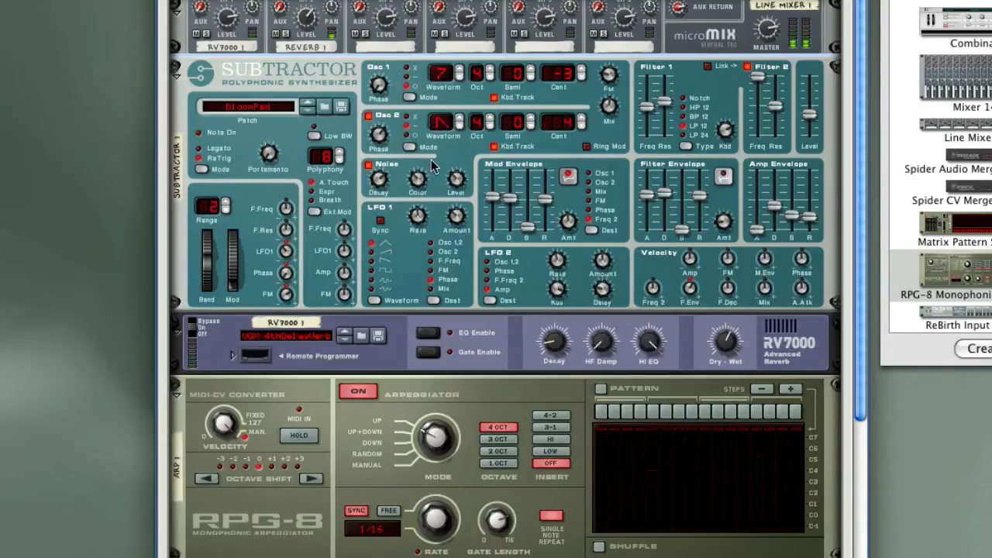
# Create an NN-XT Advanced Sampler at the end of the Combinator and load the A Grand Piano.sxt patch into it.
pyautogui.scroll(-5, 431, 159)
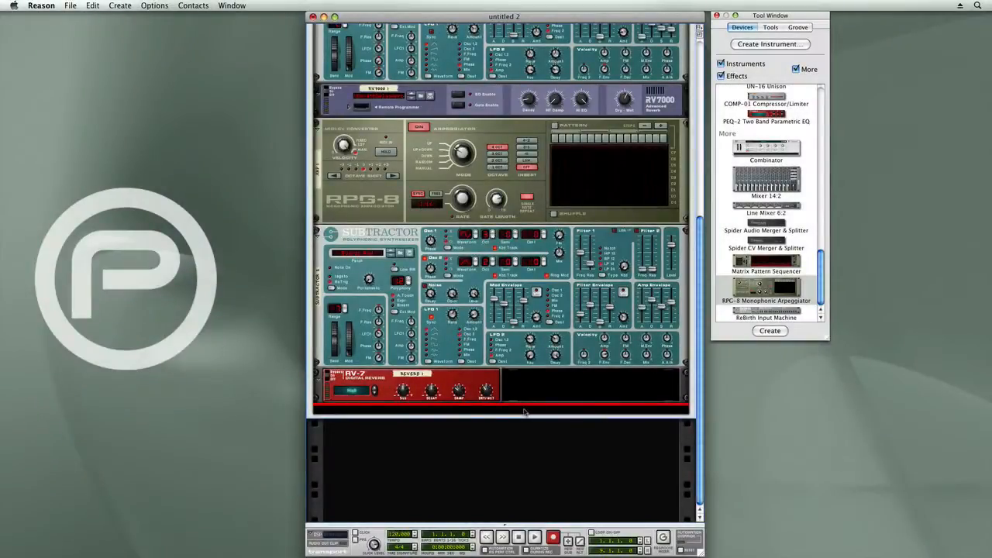
pyautogui.rightClick(524, 413)
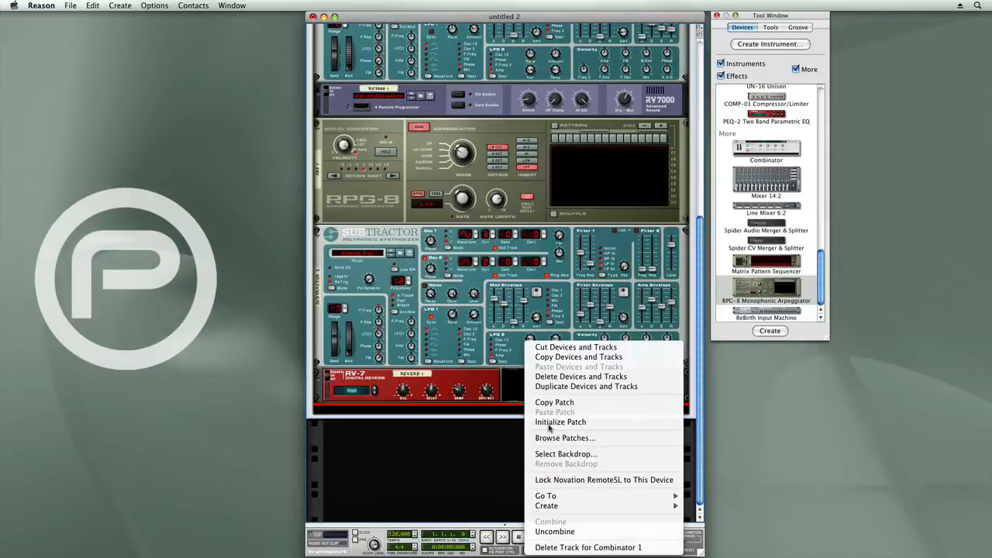
pyautogui.moveTo(582, 505)
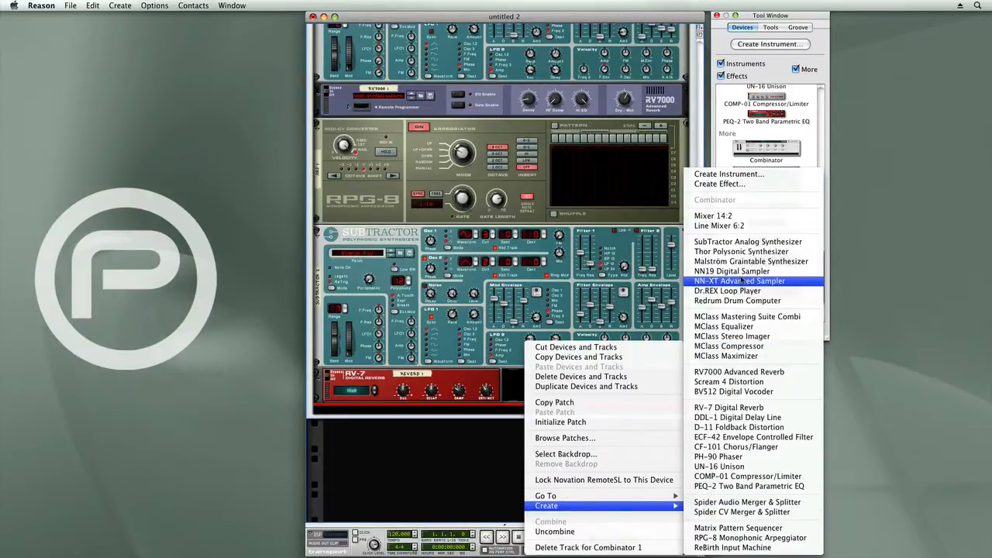
pyautogui.click(742, 282)
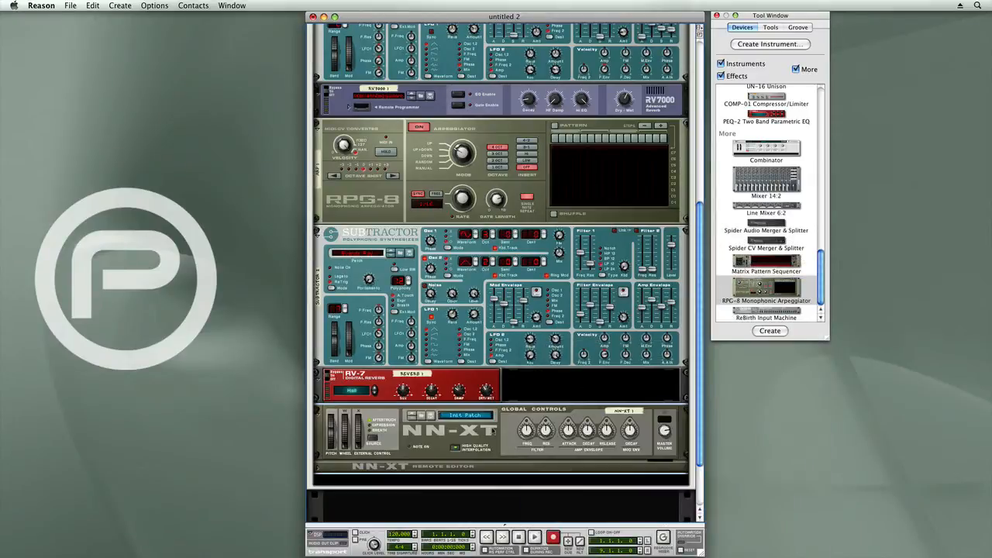
pyautogui.click(431, 416)
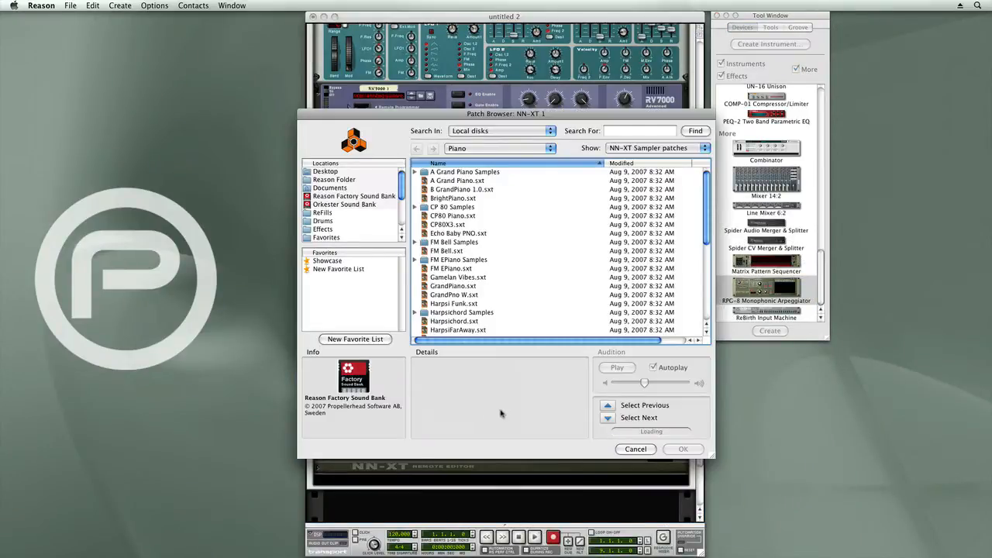
pyautogui.doubleClick(476, 180)
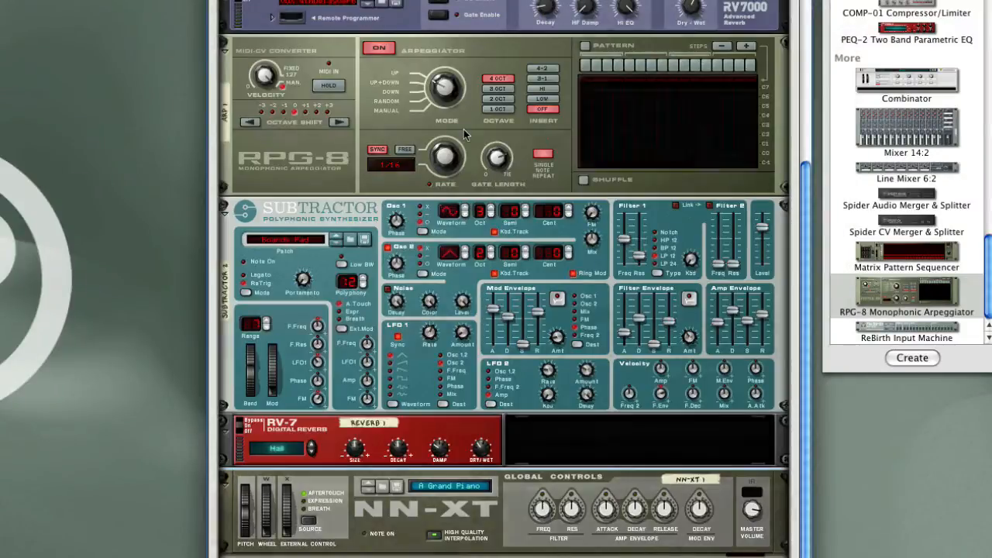
# Add an RPG-8 Monophonic Arpeggiator below the grand piano NN-XT and check its cabling on the back of the rack.
pyautogui.scroll(-5, 463, 130)
pyautogui.moveTo(907, 293); pyautogui.dragTo(435, 375)
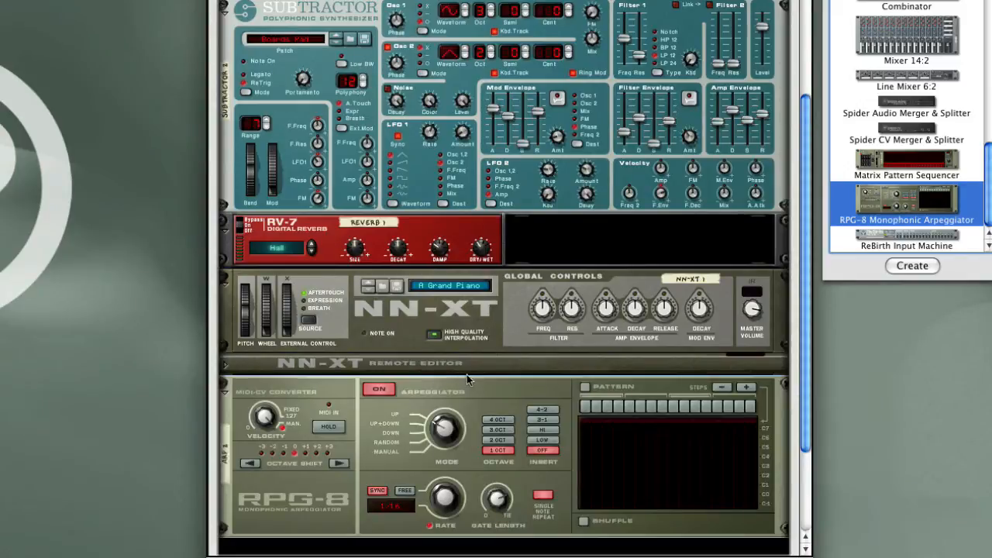
pyautogui.press('Tab')
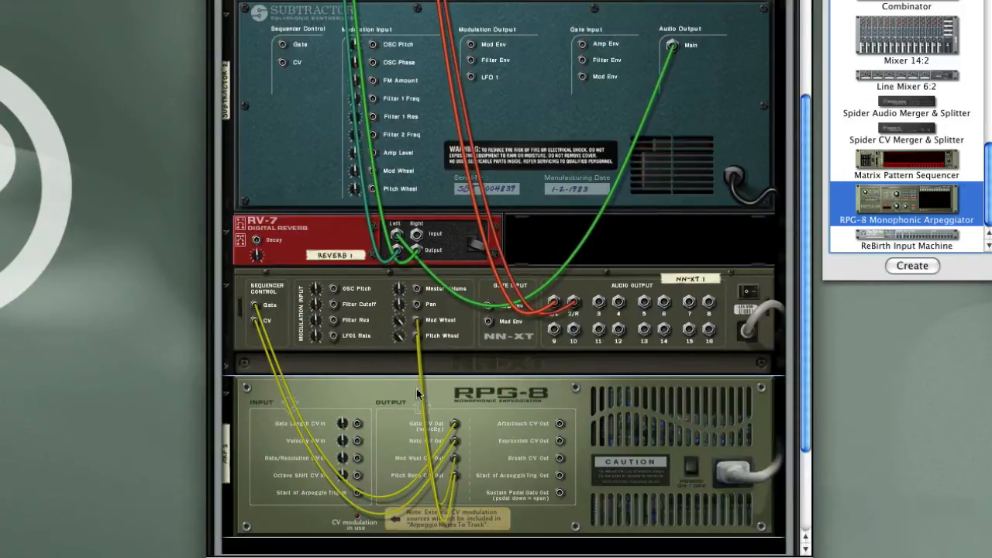
pyautogui.press('Tab')
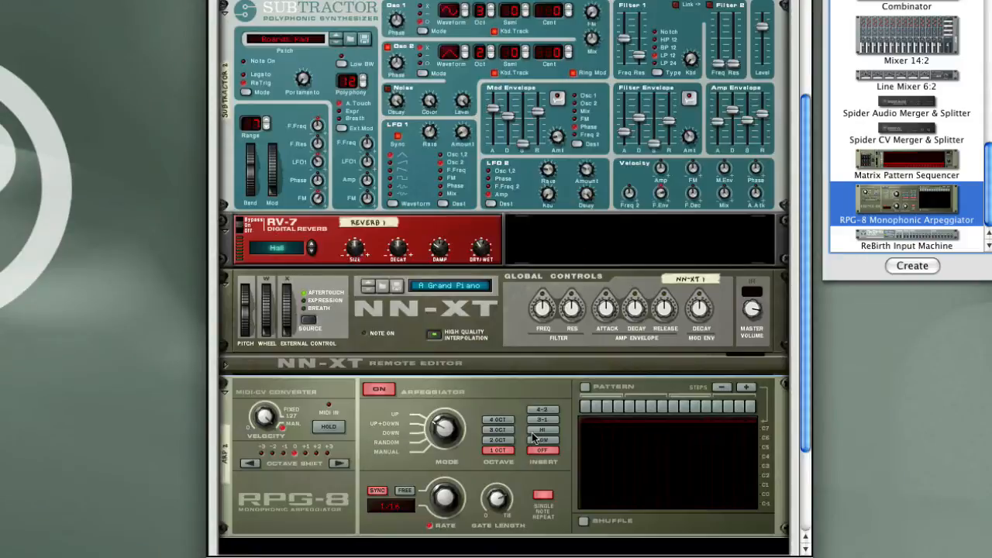
# Set the piano arpeggiator's rate to 1/4, mode to Down, octave range to 2 Oct and octave shift to -1.
pyautogui.moveTo(448, 503); pyautogui.dragTo(449, 551)
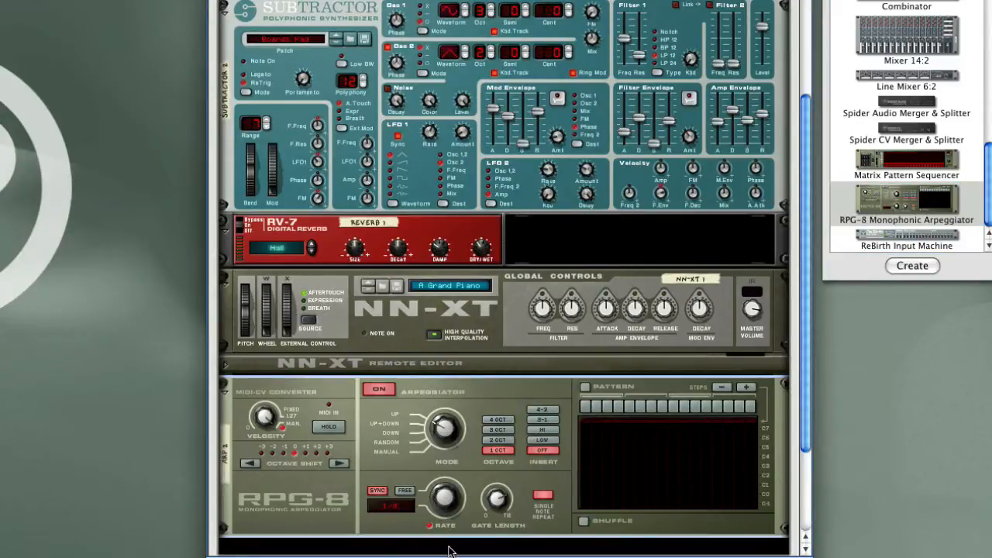
pyautogui.click(498, 440)
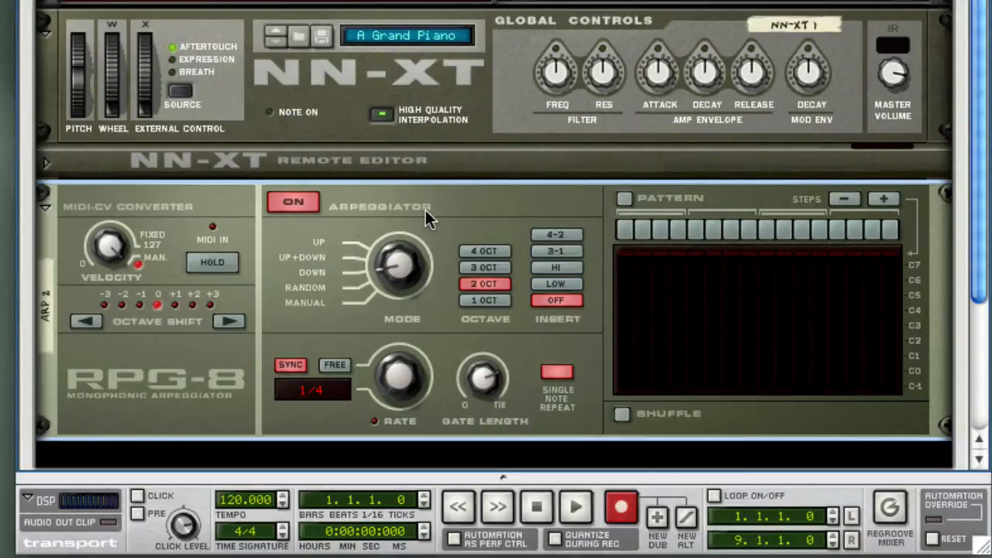
pyautogui.click(82, 321)
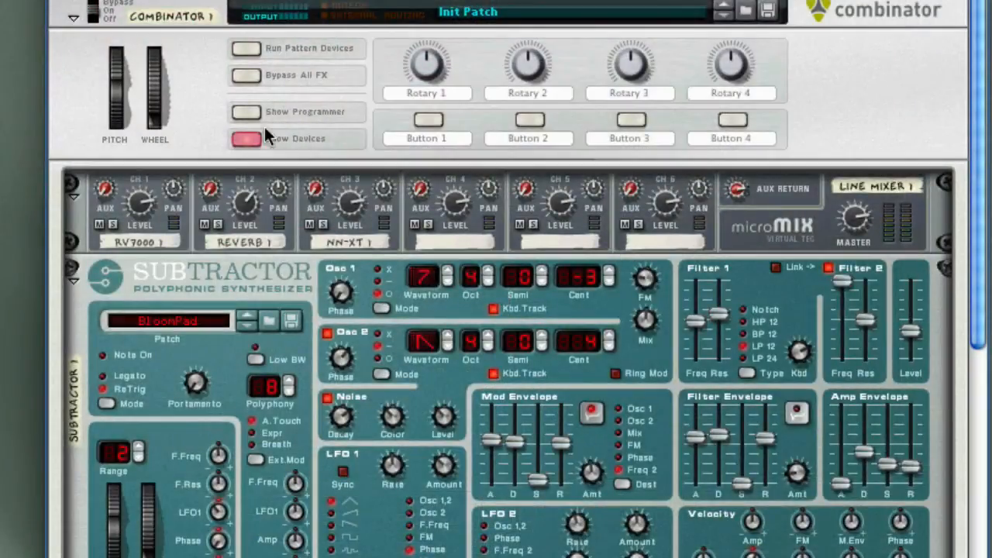
# Show the Combinator's programmer and turn off Receive Notes for NN-XT 1 in the key mapping.
pyautogui.click(256, 113)
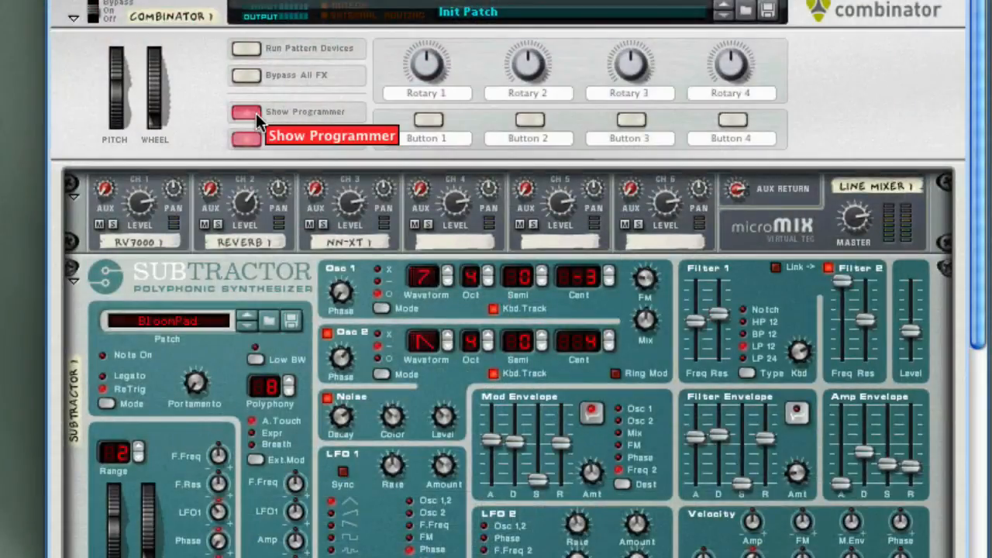
pyautogui.click(179, 336)
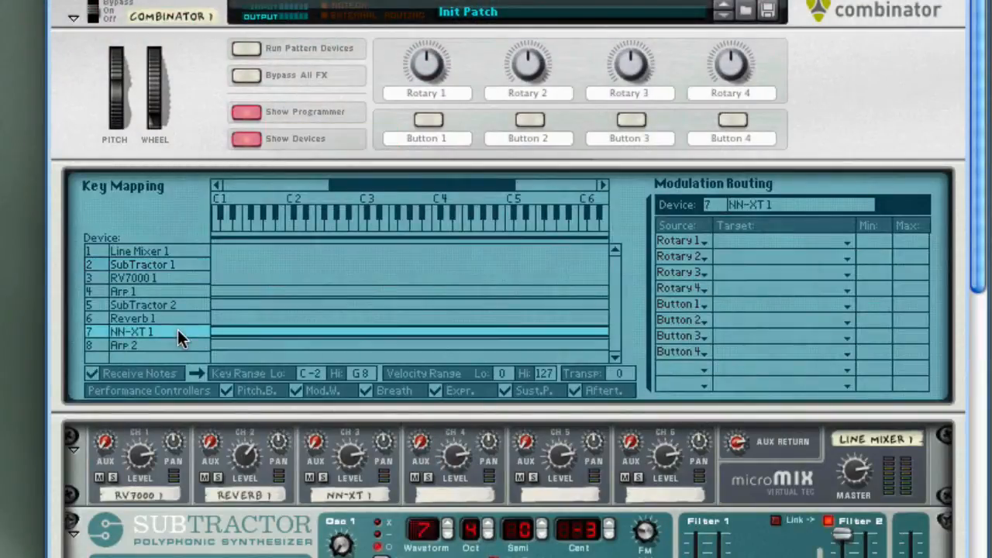
pyautogui.click(92, 374)
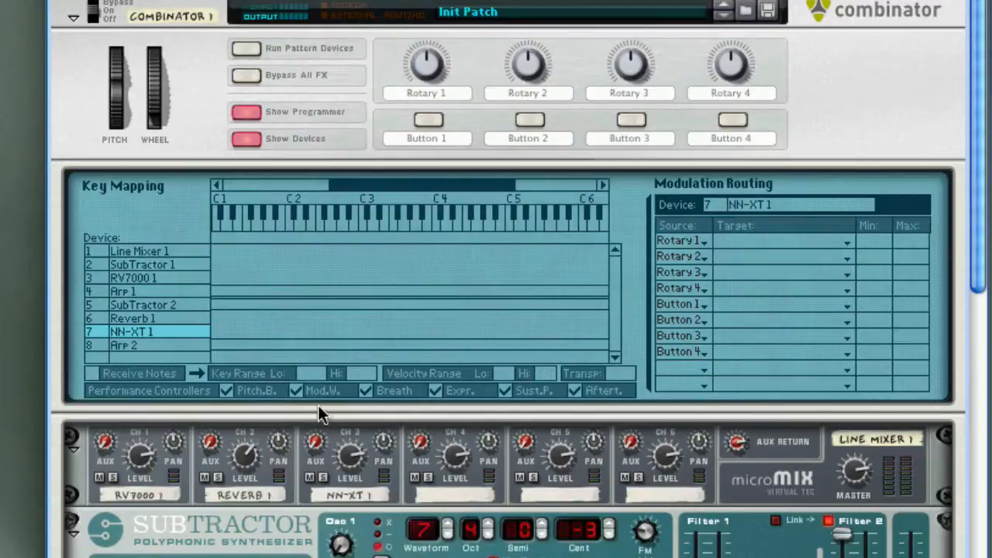
# Create an RV7000 Advanced Reverb directly after the grand piano NN-XT and check its audio routing on the back of the rack.
pyautogui.scroll(-15, 320, 409)
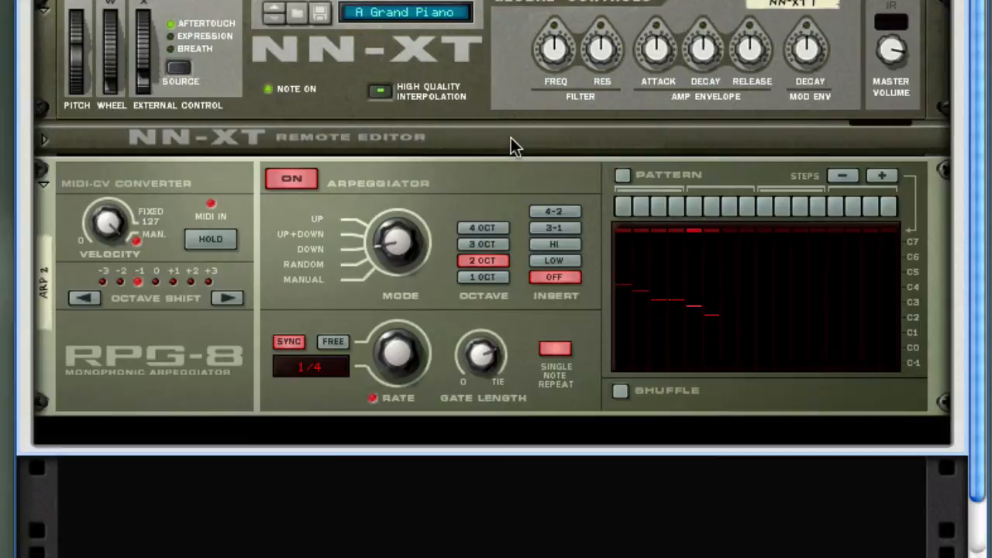
pyautogui.rightClick(512, 142)
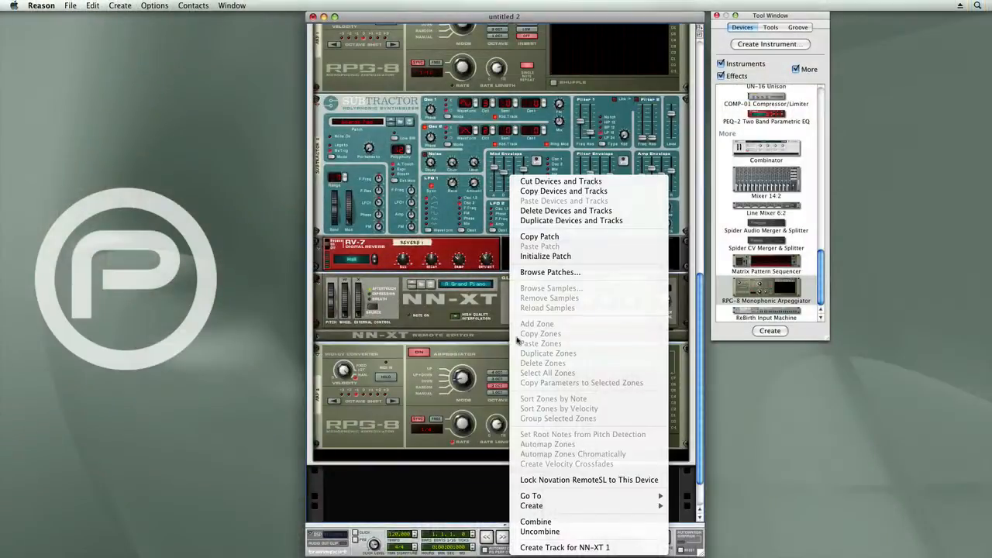
pyautogui.moveTo(632, 506)
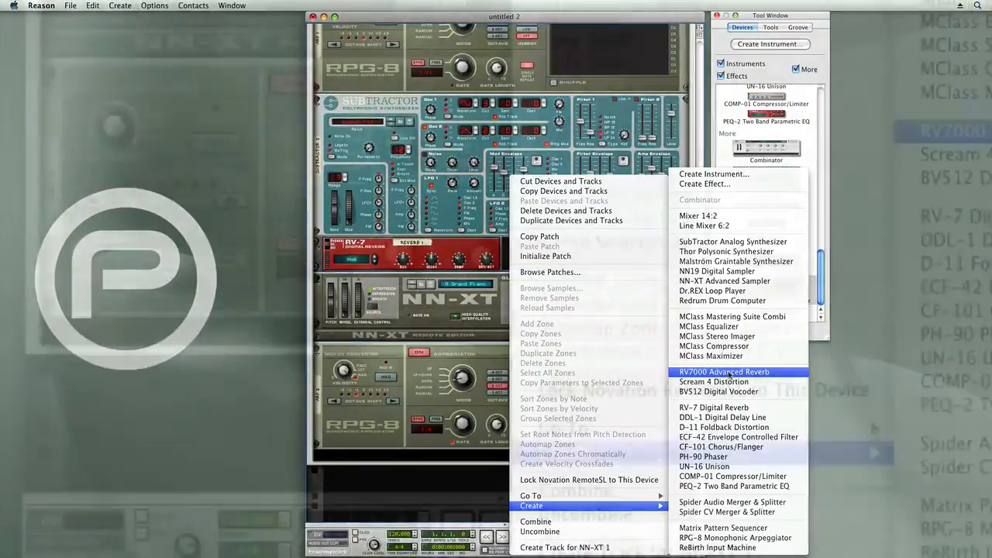
pyautogui.click(721, 372)
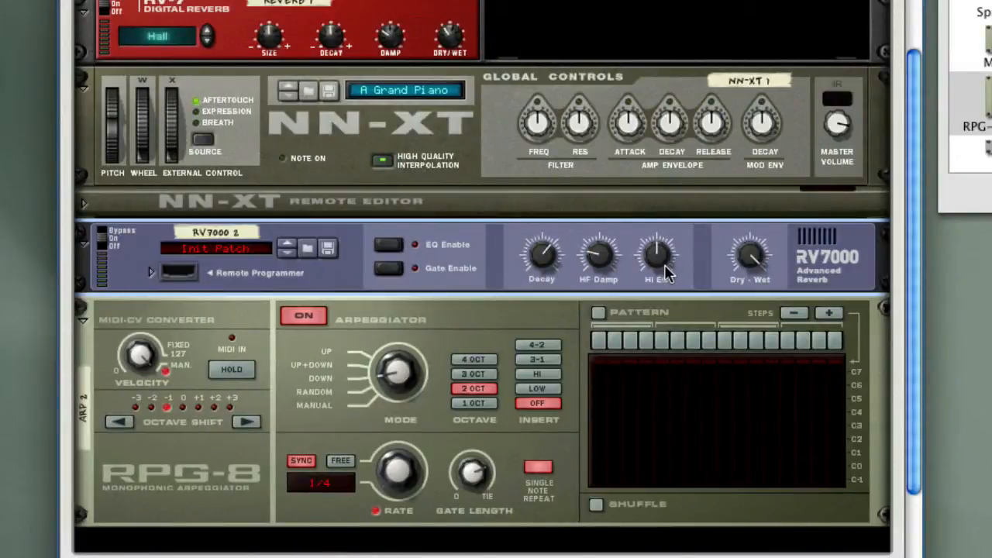
pyautogui.press('Tab')
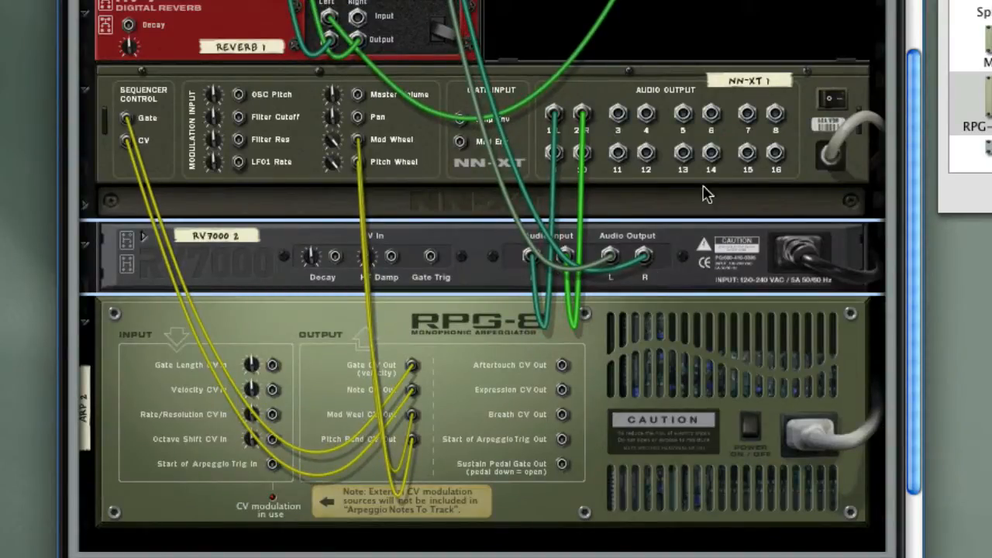
pyautogui.press('Tab')
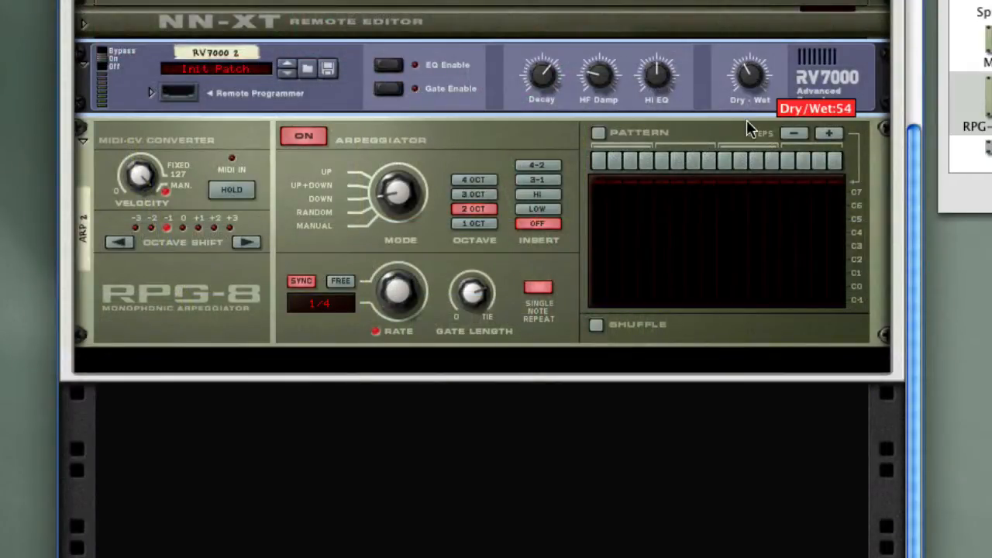
# Raise the decay, HF damp and dry/wet mix of the piano's RV7000 reverb.
pyautogui.moveTo(547, 74)
pyautogui.moveTo(598, 74); pyautogui.dragTo(597, 62)
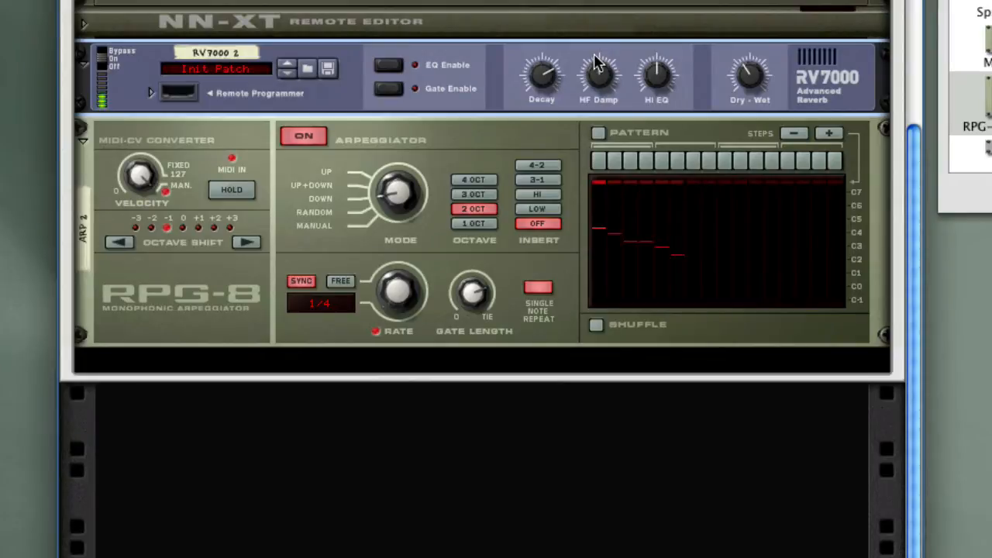
pyautogui.moveTo(761, 81)
pyautogui.mouseDown()
pyautogui.moveTo(764, 55)
pyautogui.moveTo(762, 70)
pyautogui.mouseUp()
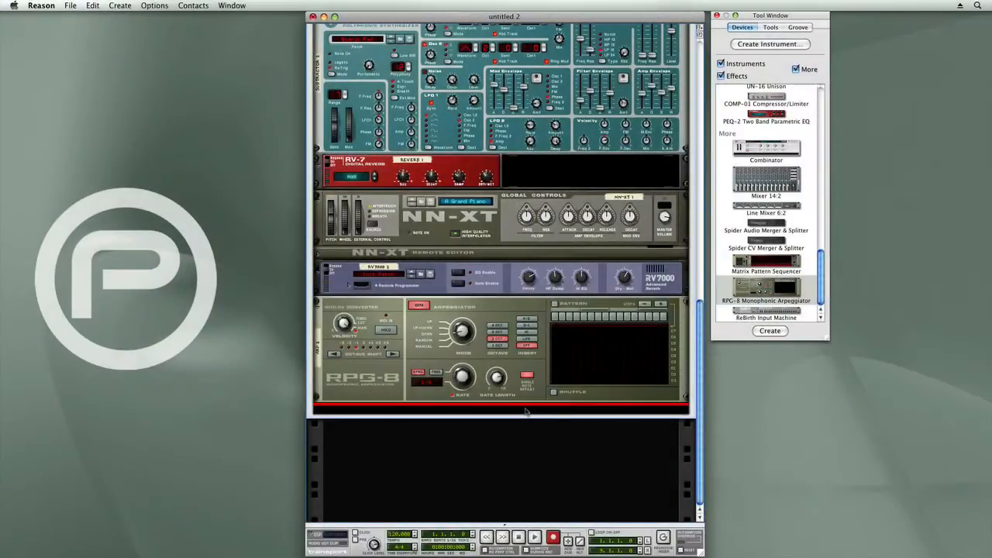
# Create an instrument at the end of the Combinator from the Orkester Sound Bank's solo violin patch VLN Long.sxt.
pyautogui.rightClick(545, 555)
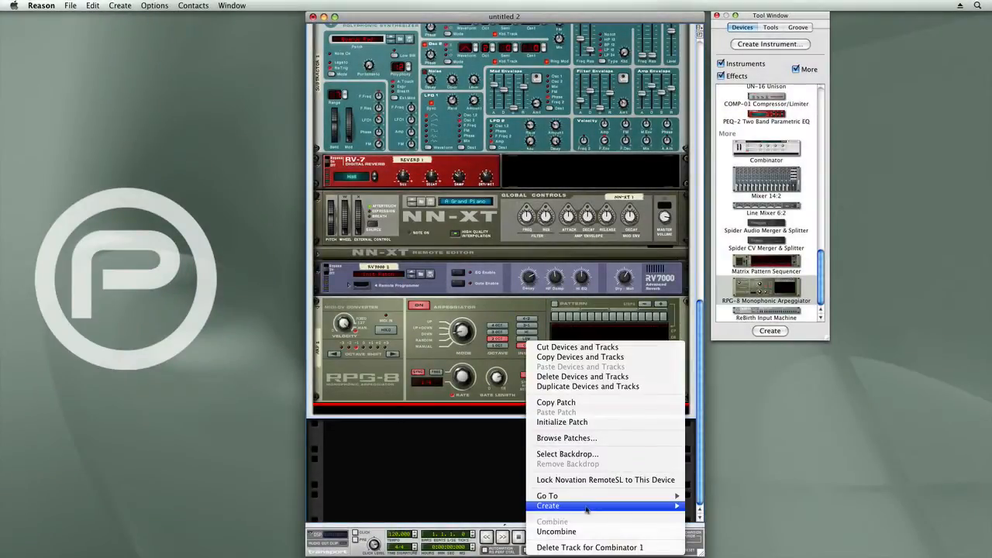
pyautogui.moveTo(667, 505)
pyautogui.click(741, 175)
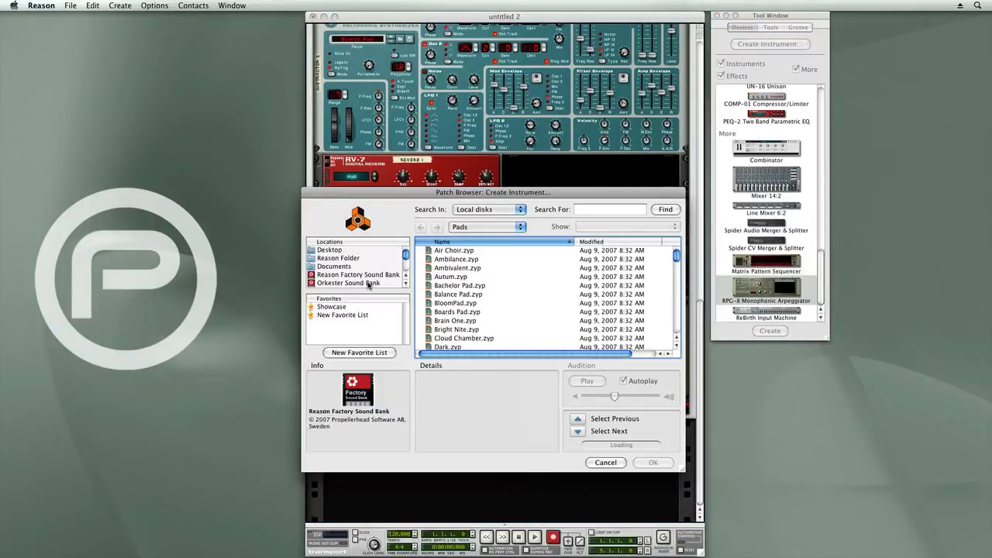
pyautogui.click(369, 284)
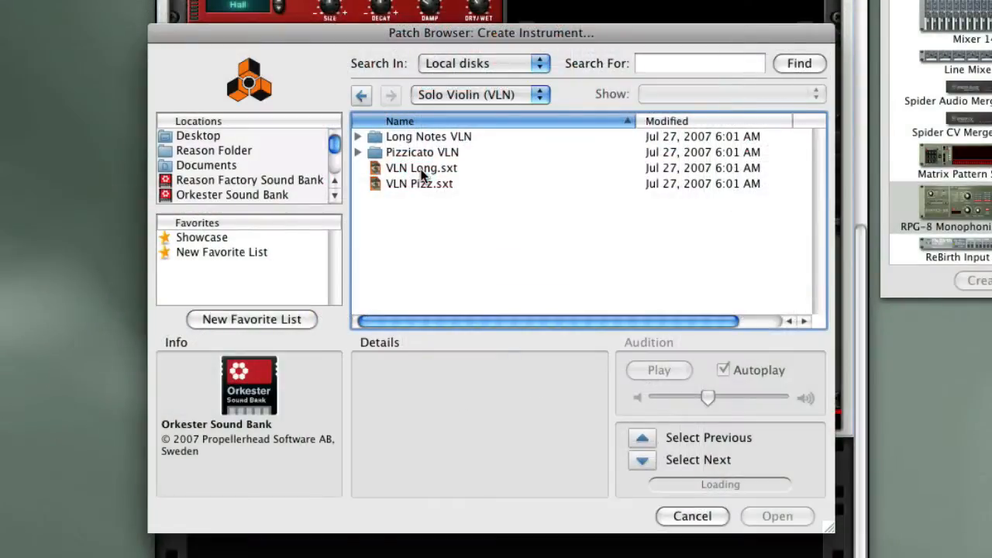
pyautogui.doubleClick(421, 169)
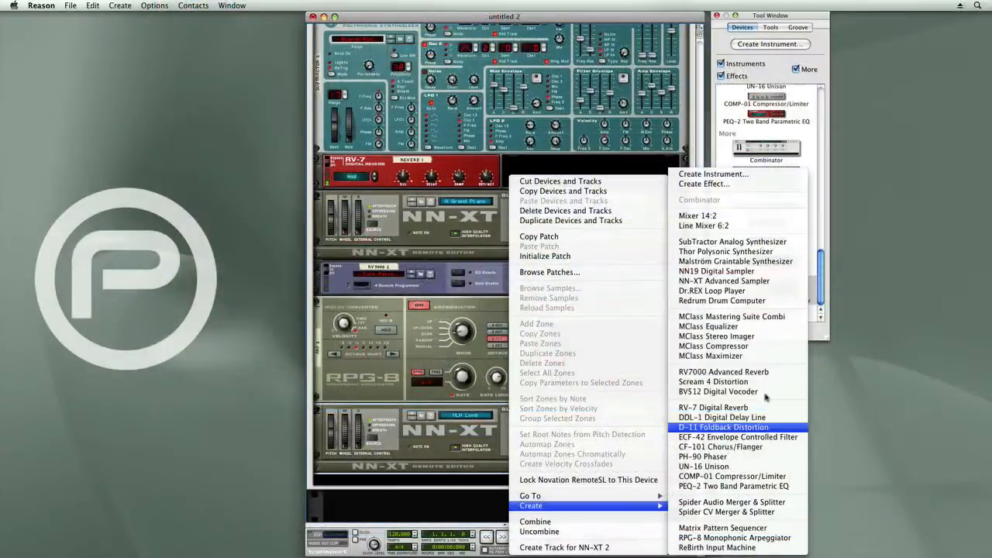
# Create an RV7000 Advanced Reverb after the VLN Long sampler and raise its decay.
pyautogui.click(740, 372)
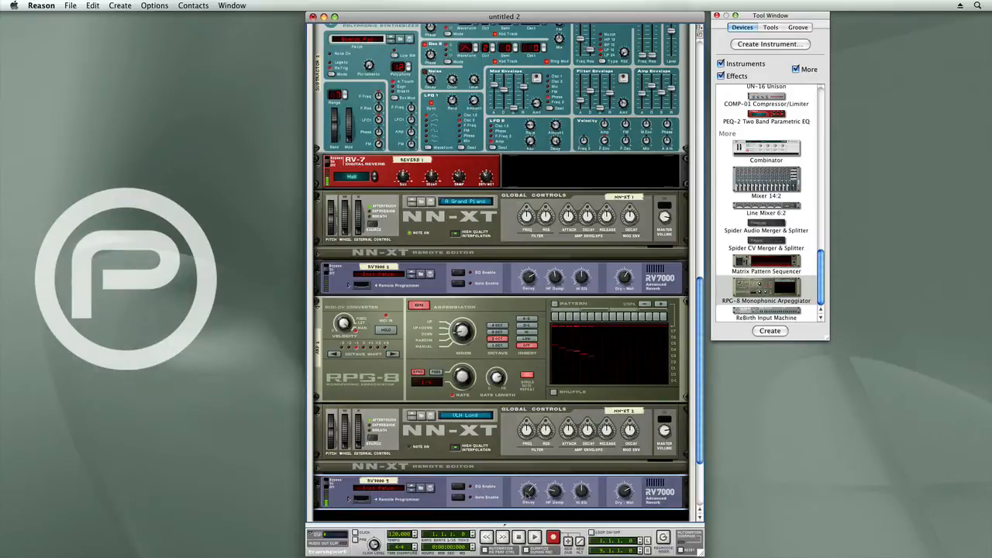
pyautogui.moveTo(528, 495); pyautogui.dragTo(530, 486)
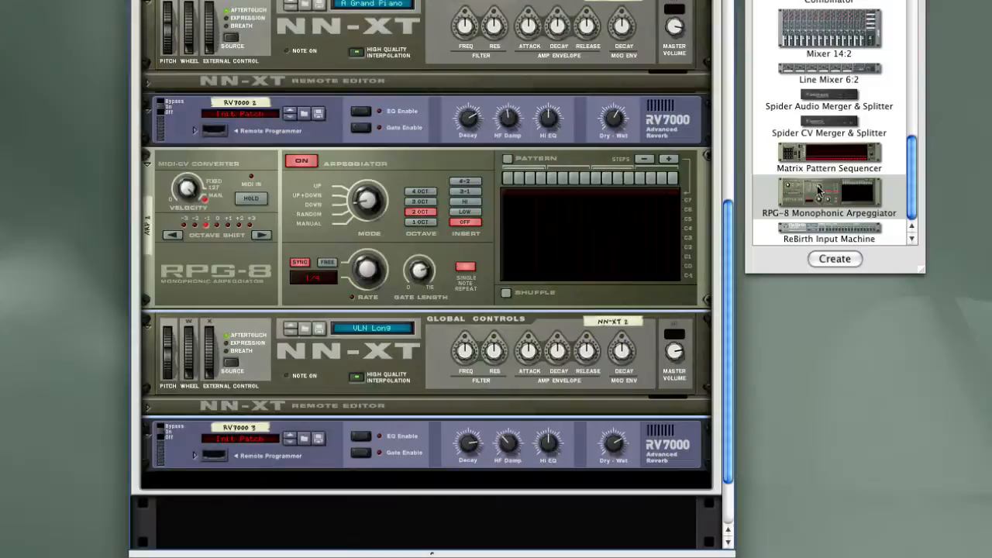
# Create an RPG-8 Monophonic Arpeggiator directly after the VLN Long sampler and check its CV routing on the back of the rack.
pyautogui.click(733, 301)
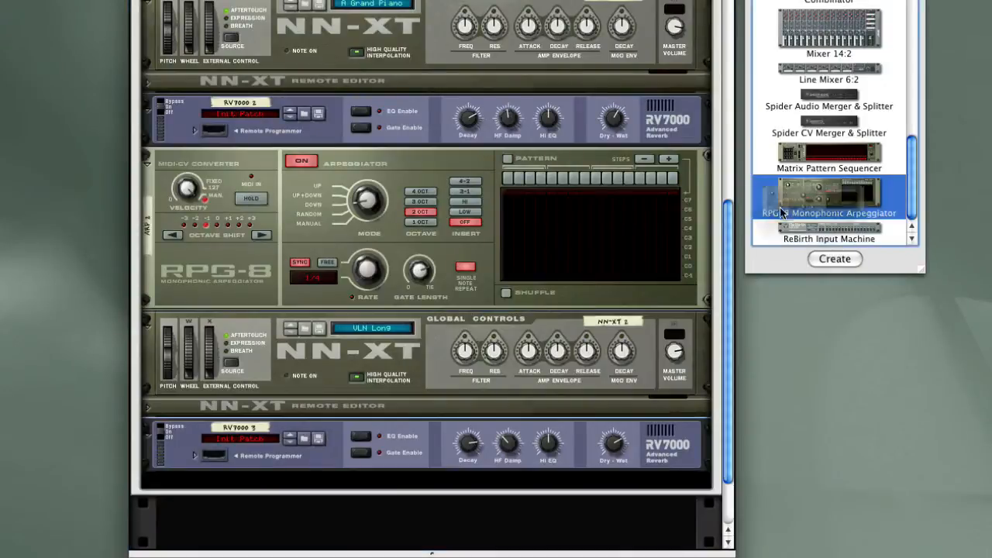
pyautogui.moveTo(782, 212); pyautogui.dragTo(485, 392)
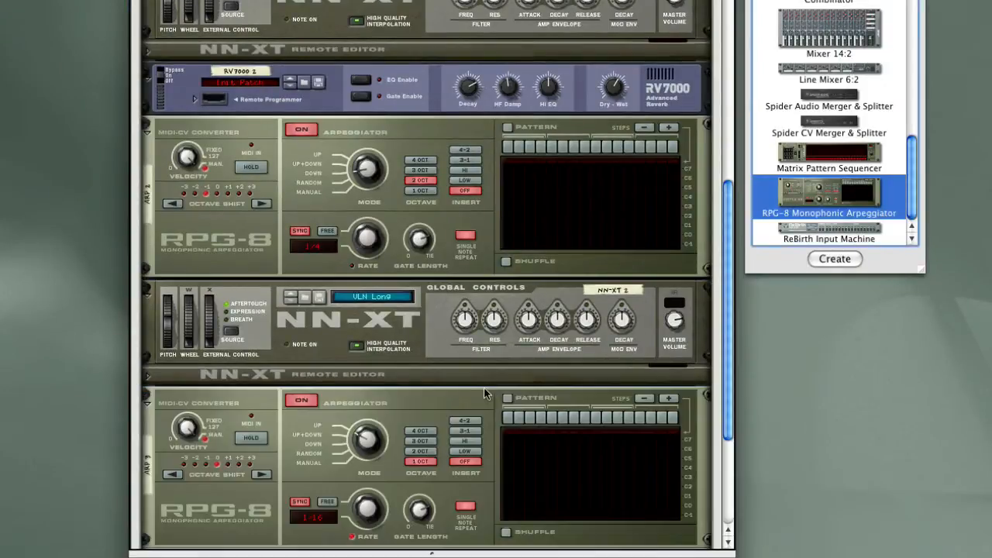
pyautogui.press('Tab')
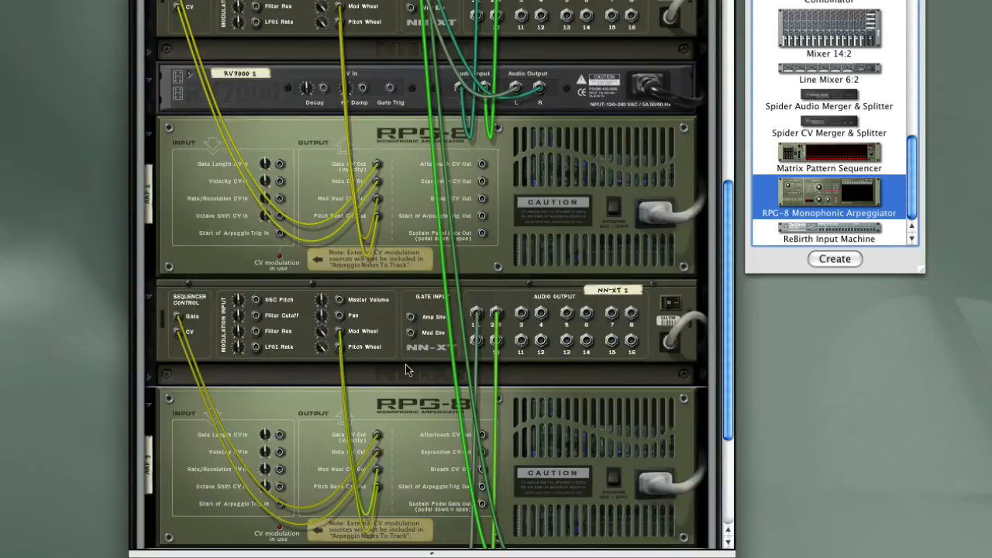
pyautogui.press('Tab')
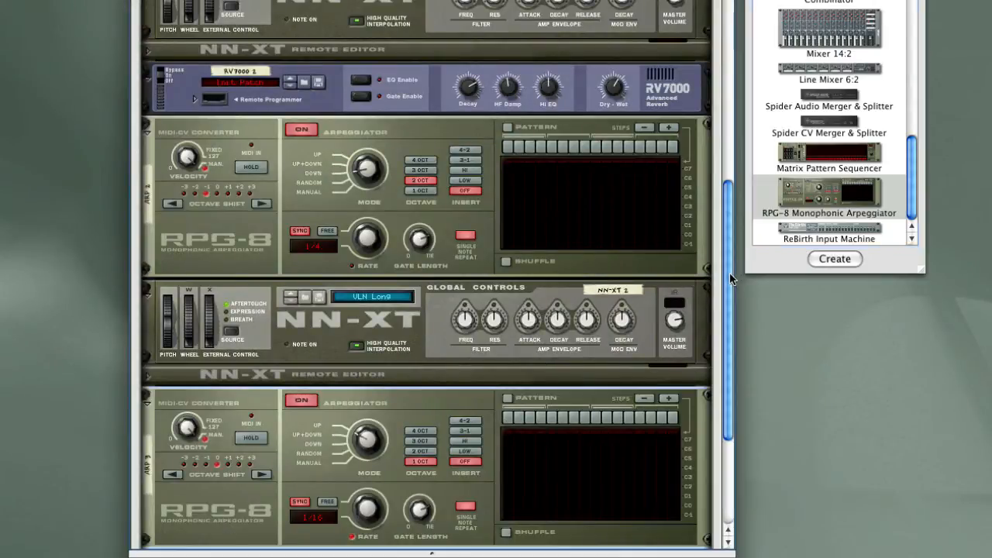
# Disable Receive Notes for the violin sampler NN-XT 2 in the Combinator's key mapping.
pyautogui.scroll(10, 712, 77)
pyautogui.scroll(8, 711, 78)
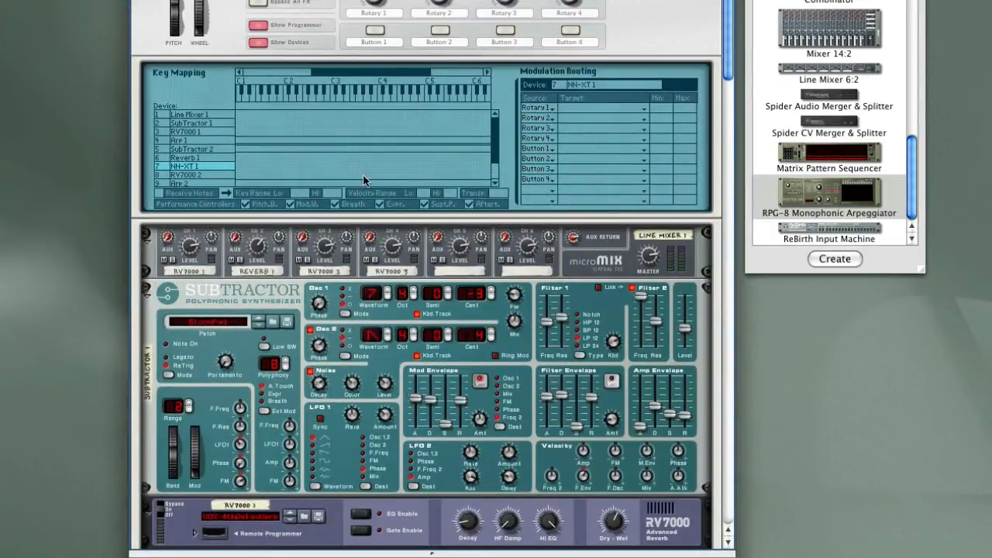
pyautogui.scroll(-3, 495, 154)
pyautogui.click(207, 165)
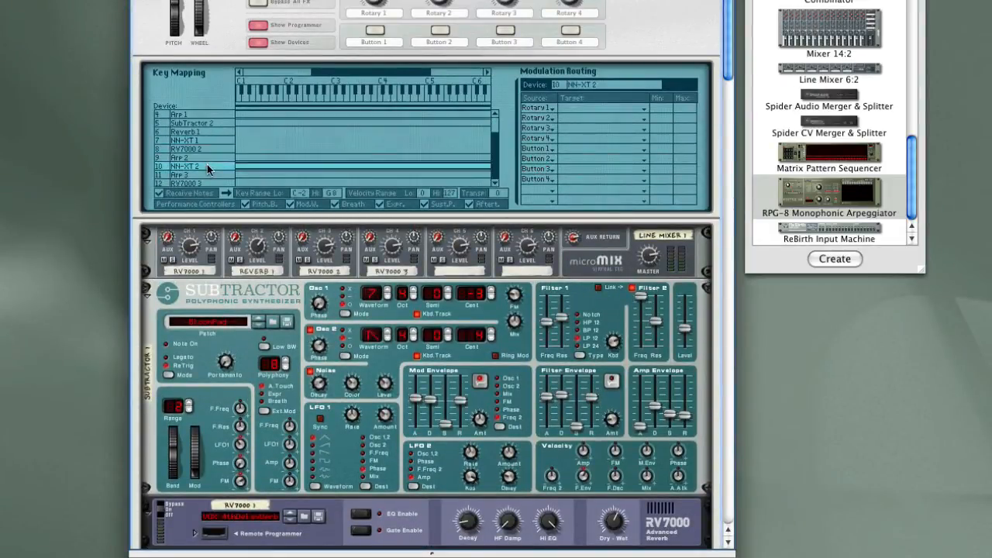
pyautogui.click(160, 193)
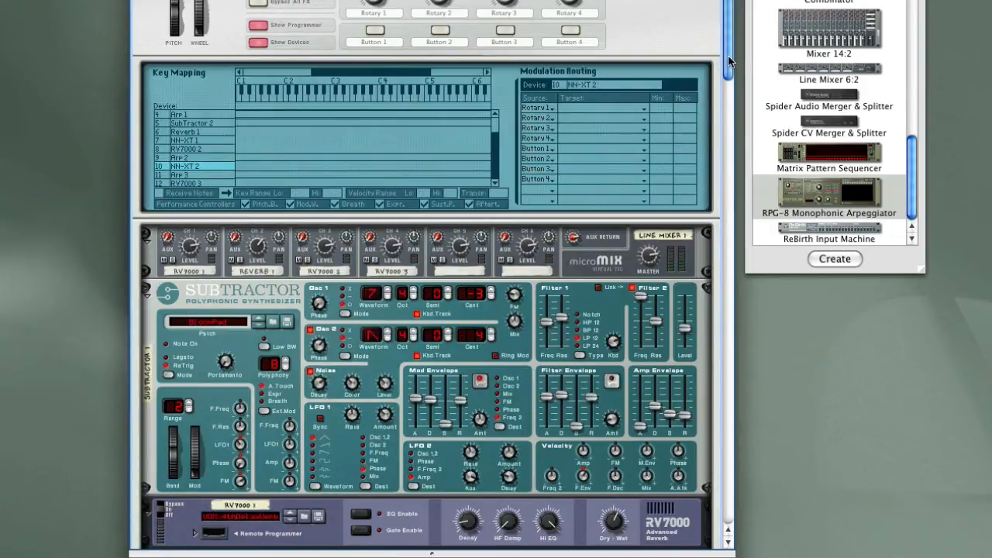
# Set the violin's RPG-8 arpeggiator to octave shift +1, a 2-octave range and 3-1 insert.
pyautogui.moveTo(728, 55); pyautogui.dragTo(729, 233)
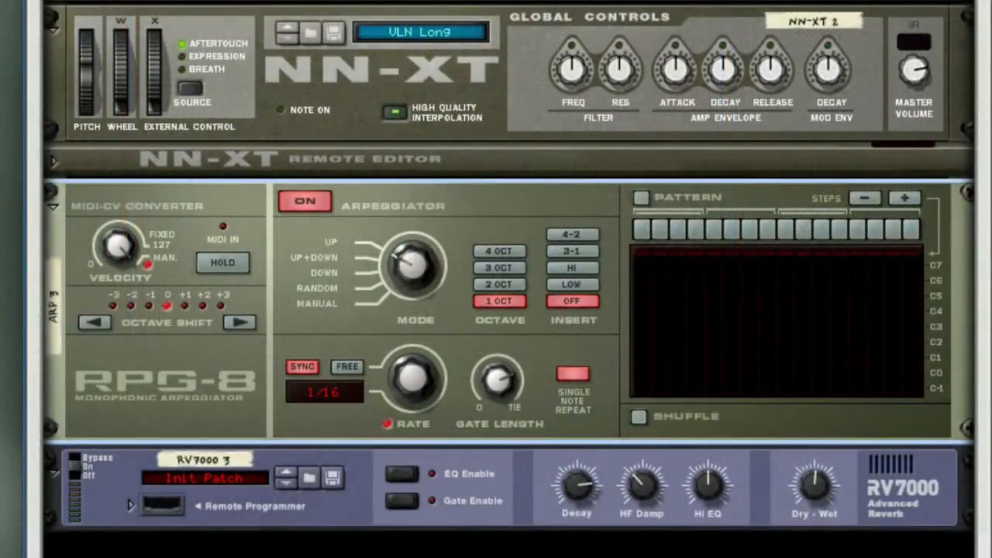
pyautogui.click(240, 321)
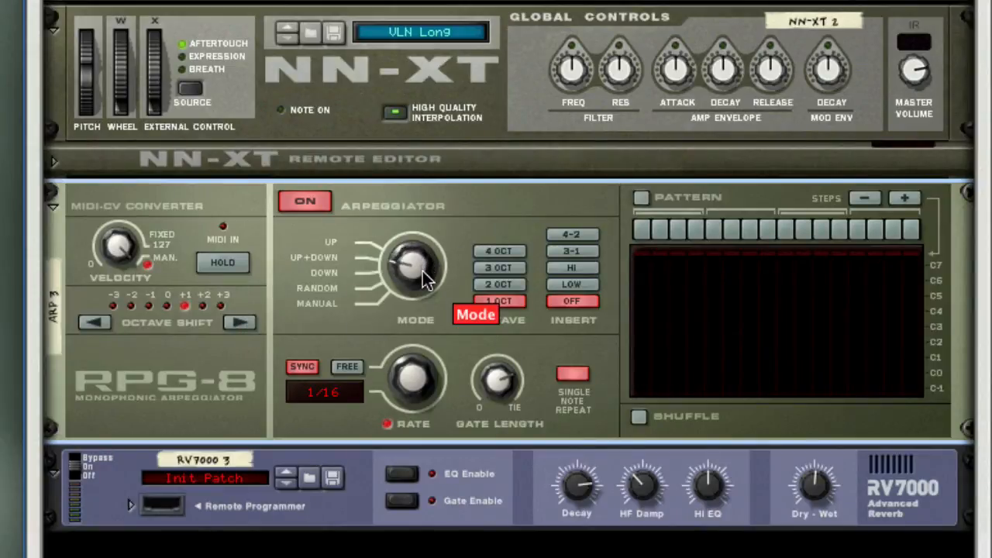
pyautogui.click(500, 285)
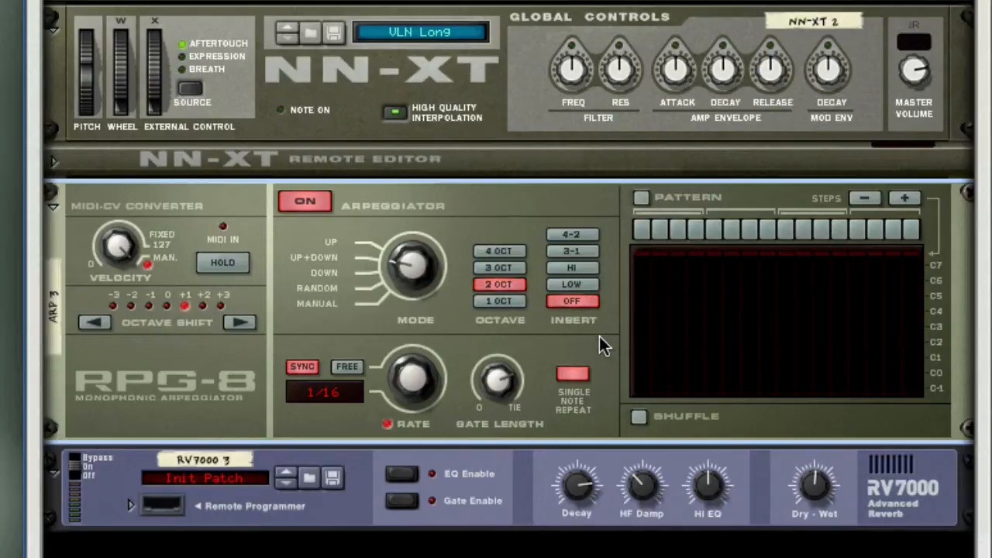
pyautogui.click(582, 250)
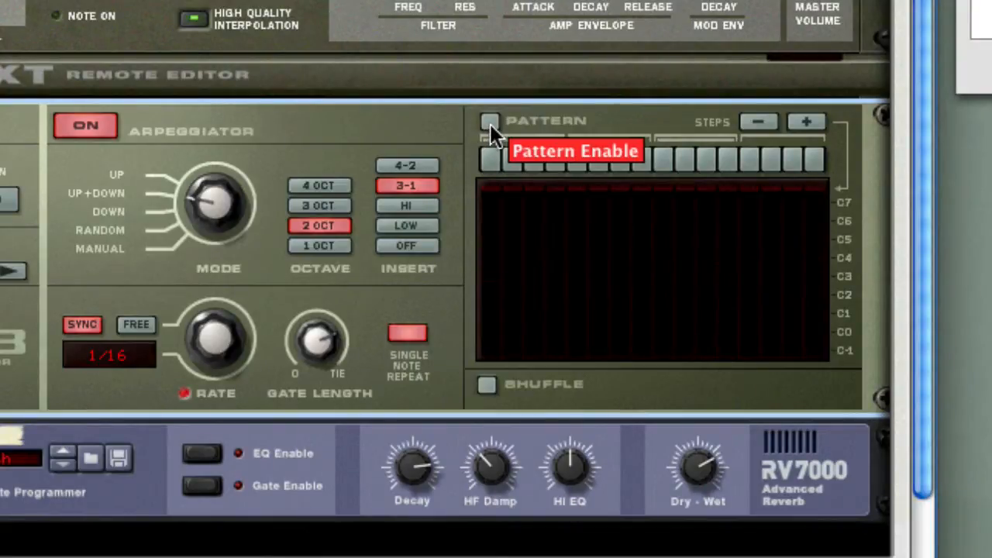
# Enable the pattern on the violin's arpeggiator and switch off steps 2, 4, 7, 9 and 11.
pyautogui.click(490, 123)
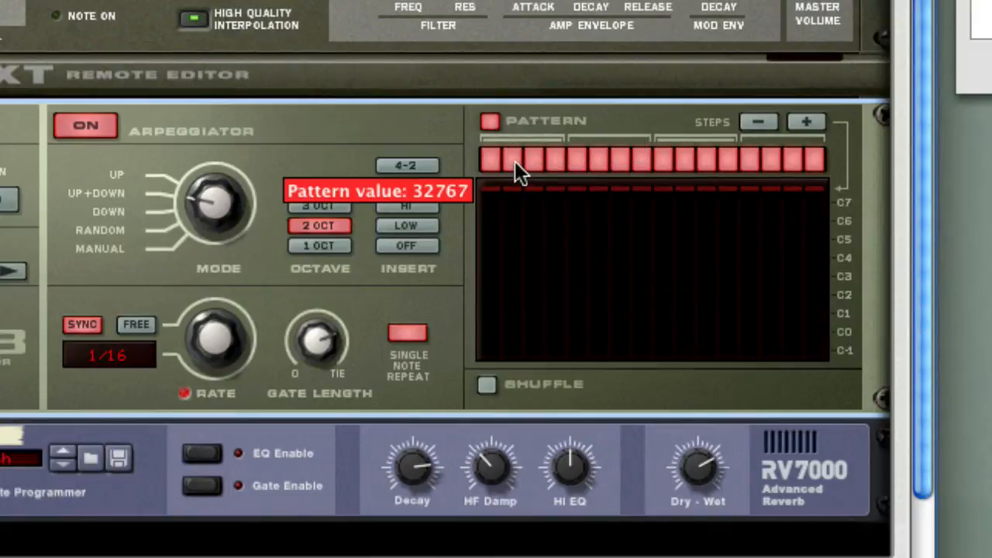
pyautogui.click(512, 160)
pyautogui.click(555, 160)
pyautogui.click(619, 160)
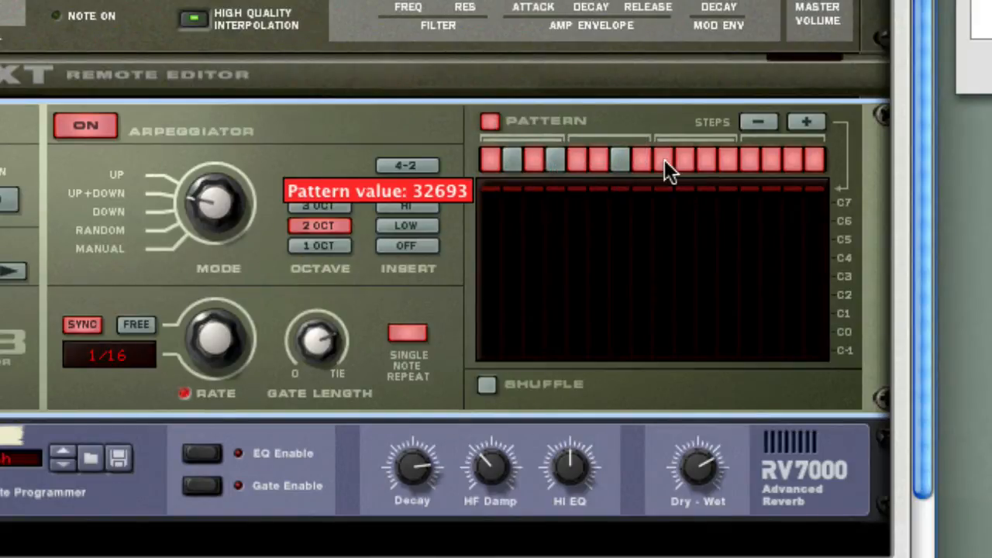
pyautogui.click(664, 160)
pyautogui.click(711, 162)
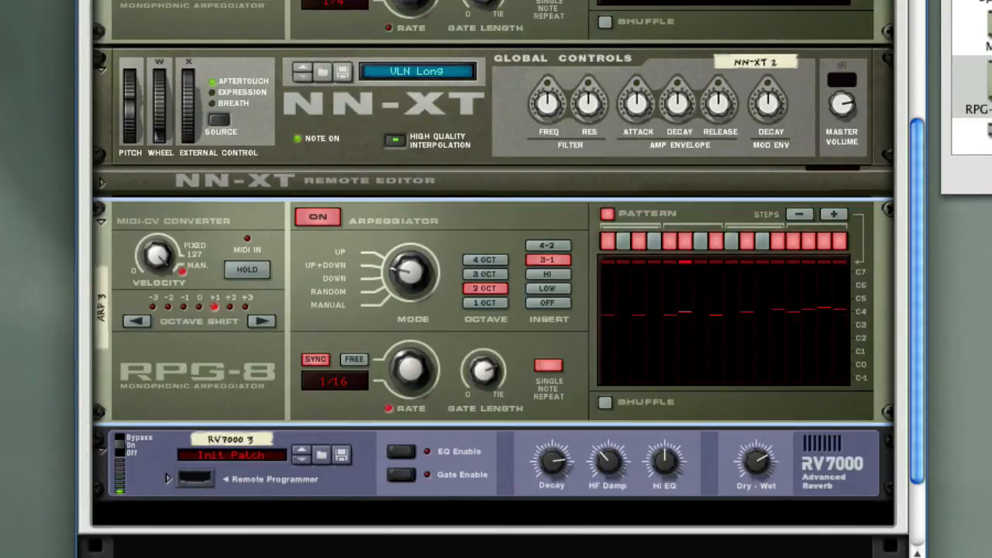
# Lower the dry/wet mix of the violin's RV7000 reverb to 19 and raise it again.
pyautogui.moveTo(757, 463); pyautogui.dragTo(764, 509)
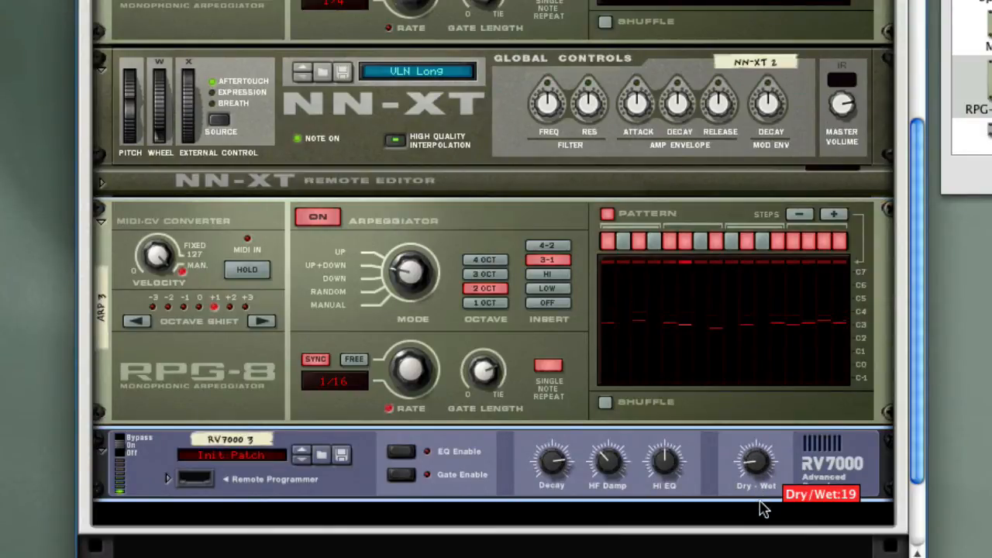
pyautogui.moveTo(764, 509); pyautogui.dragTo(765, 459)
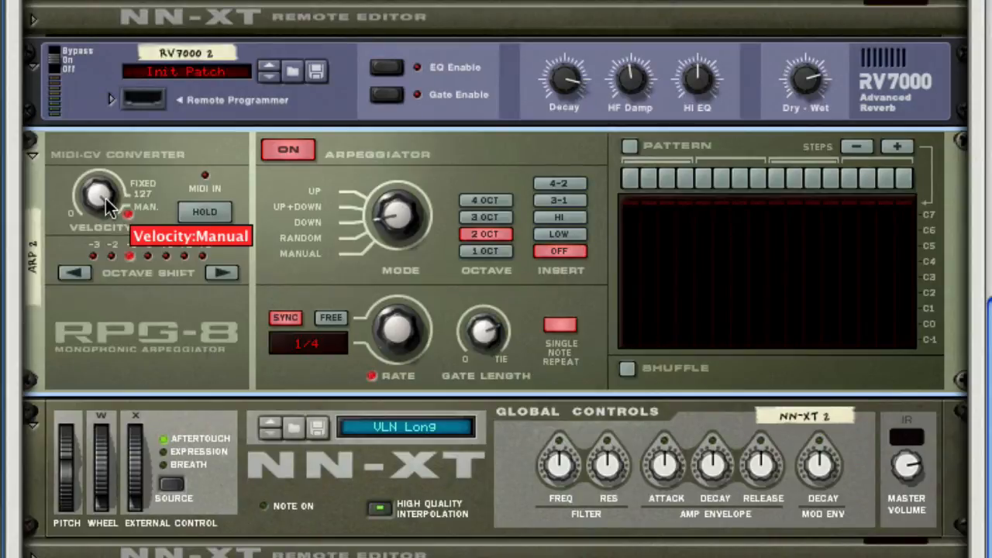
# Lower the velocity of the piano's RPG-8 arpeggiator from manual to a fixed value and adjust its mode.
pyautogui.moveTo(108, 208); pyautogui.dragTo(114, 260)
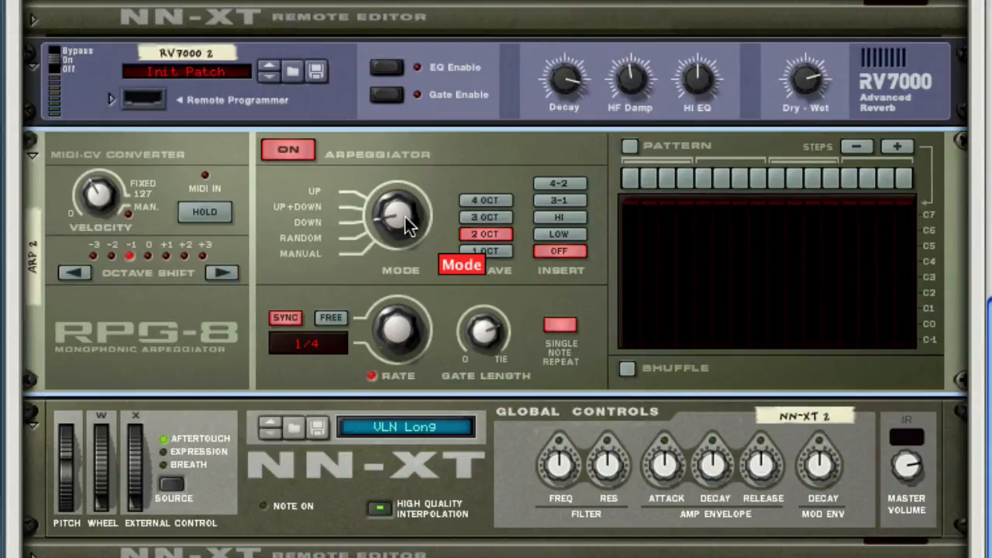
pyautogui.moveTo(404, 239); pyautogui.dragTo(408, 248)
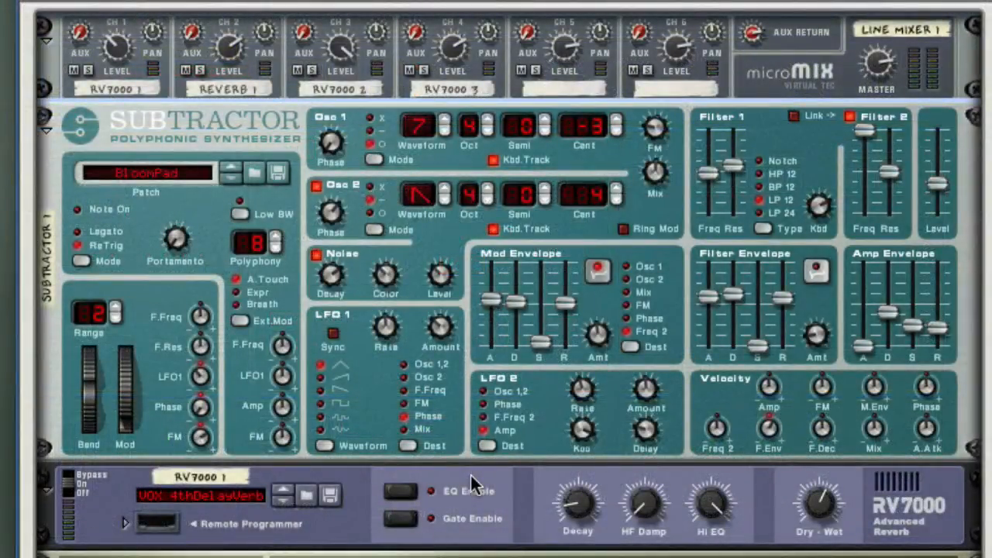
# Solo channels 1 to 4 of the Line Mixer one at a time to audition each layer.
pyautogui.moveTo(649, 457)
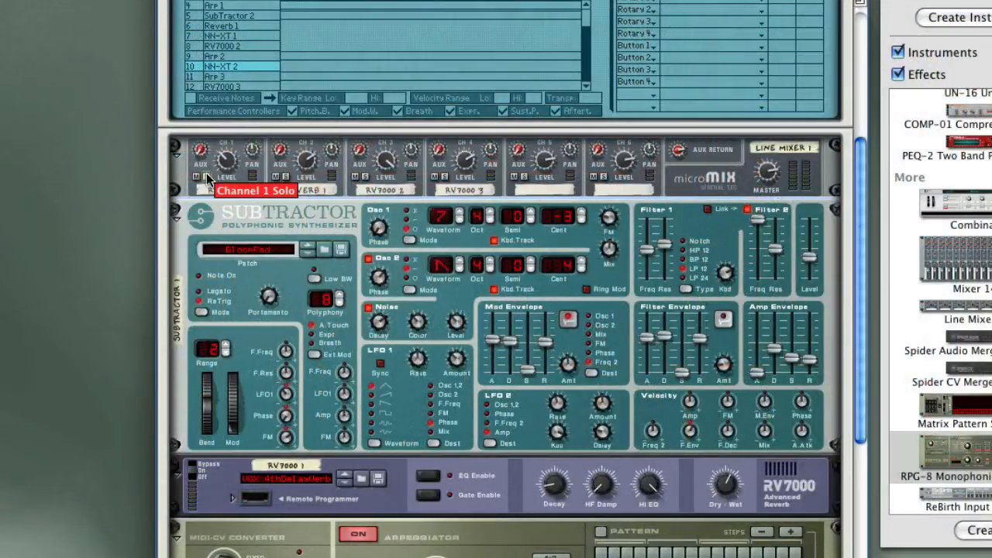
pyautogui.click(207, 178)
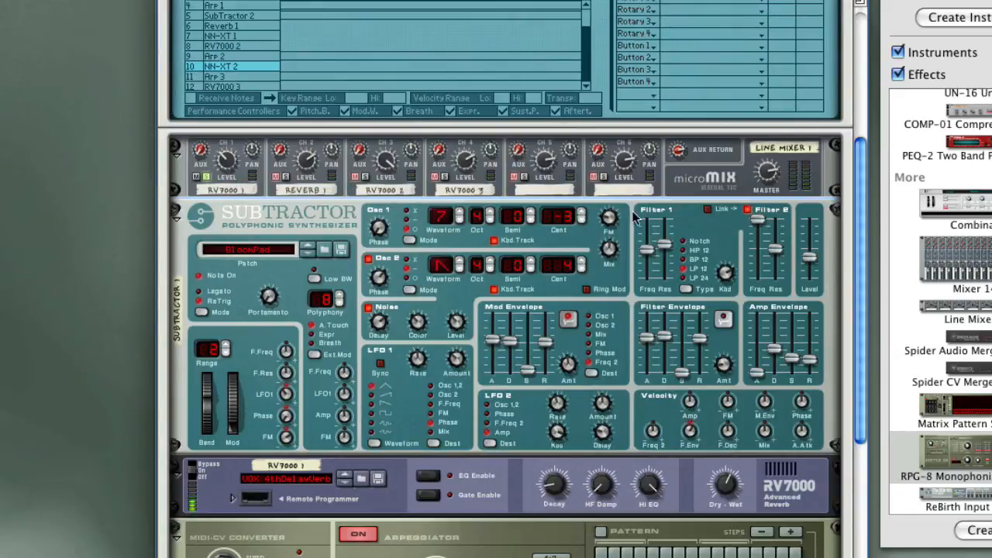
pyautogui.click(206, 177)
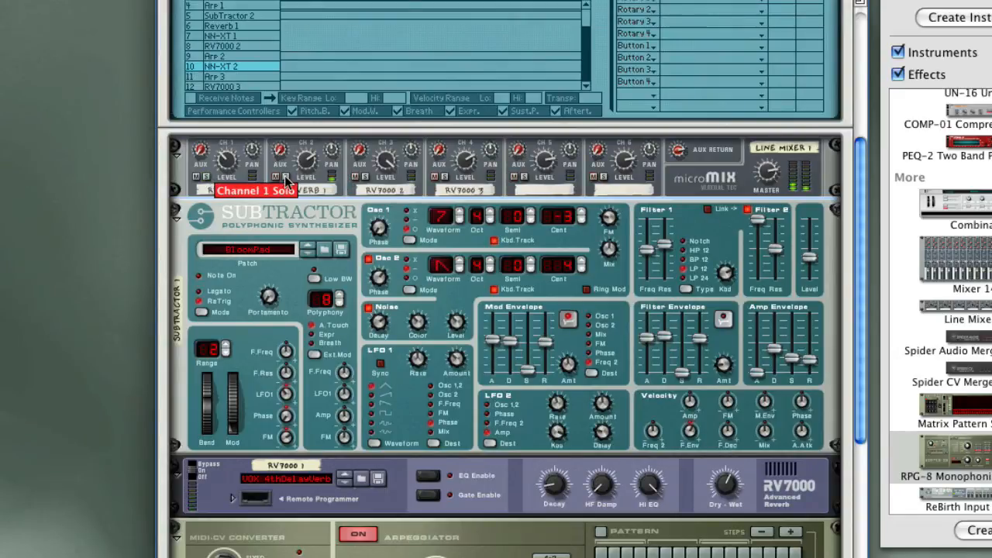
pyautogui.click(286, 178)
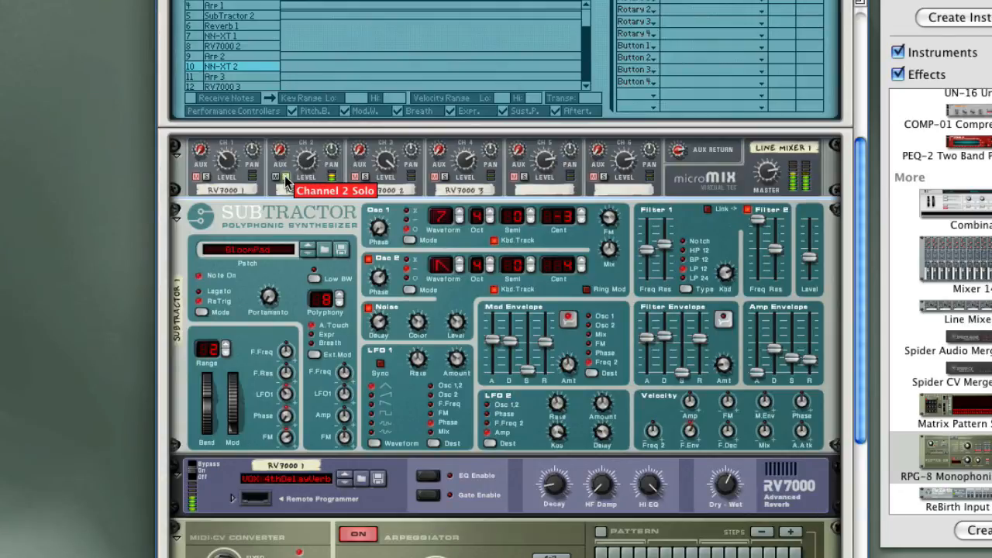
pyautogui.click(286, 179)
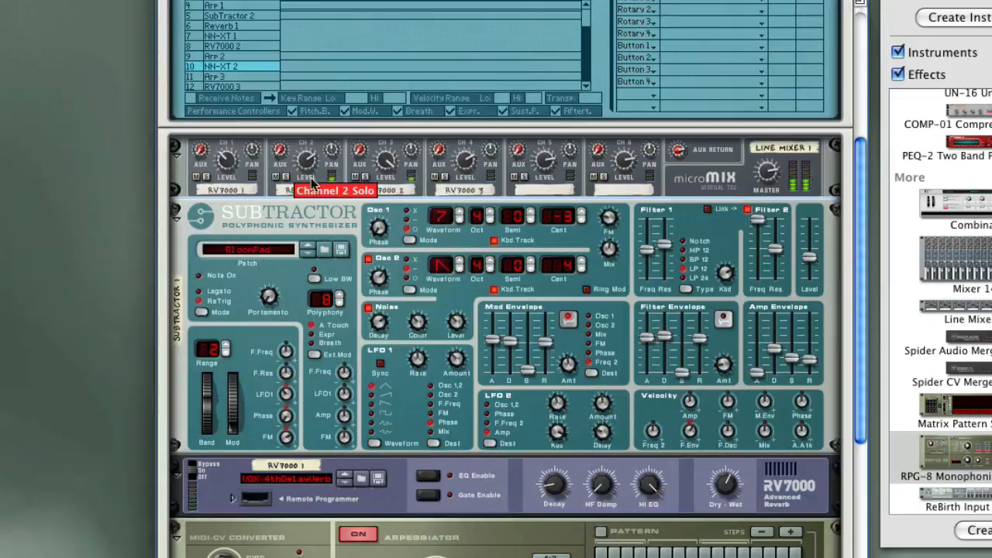
pyautogui.click(368, 182)
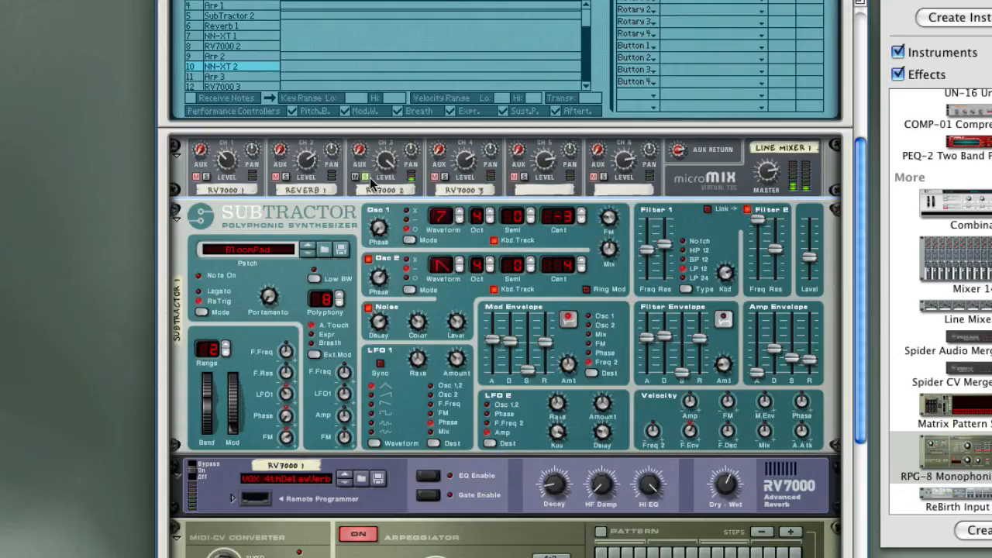
pyautogui.click(446, 177)
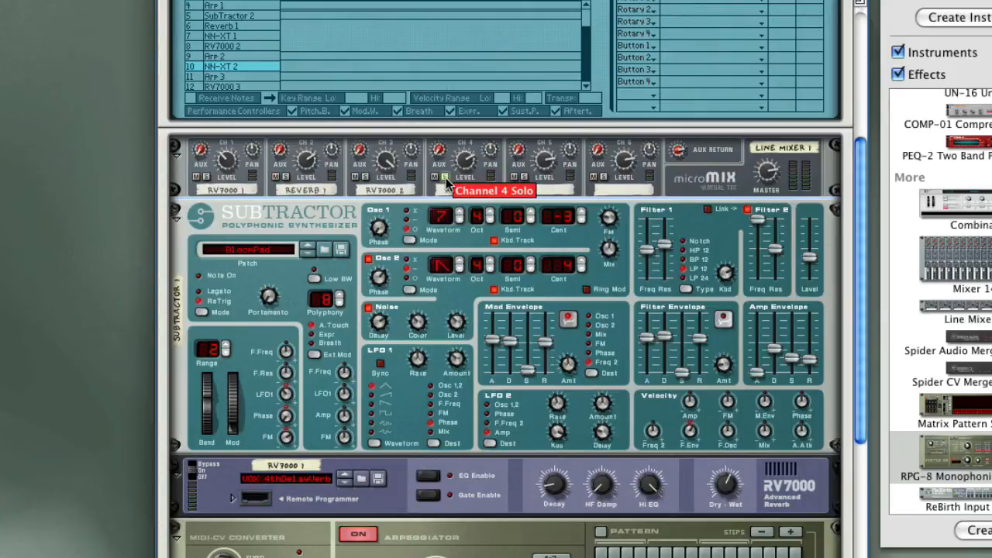